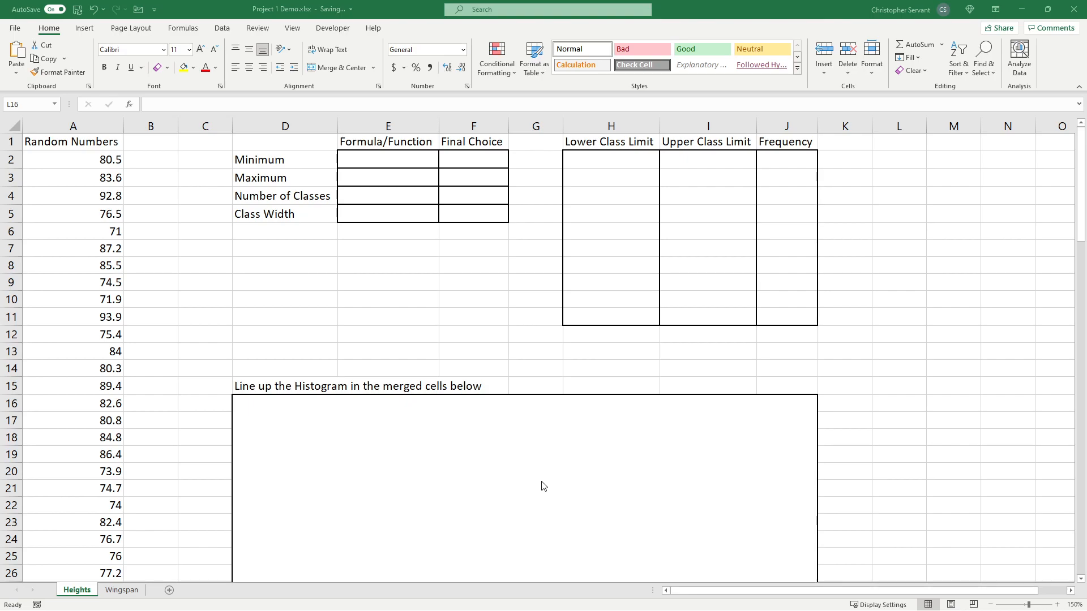
scroll(569, 467, down, 5)
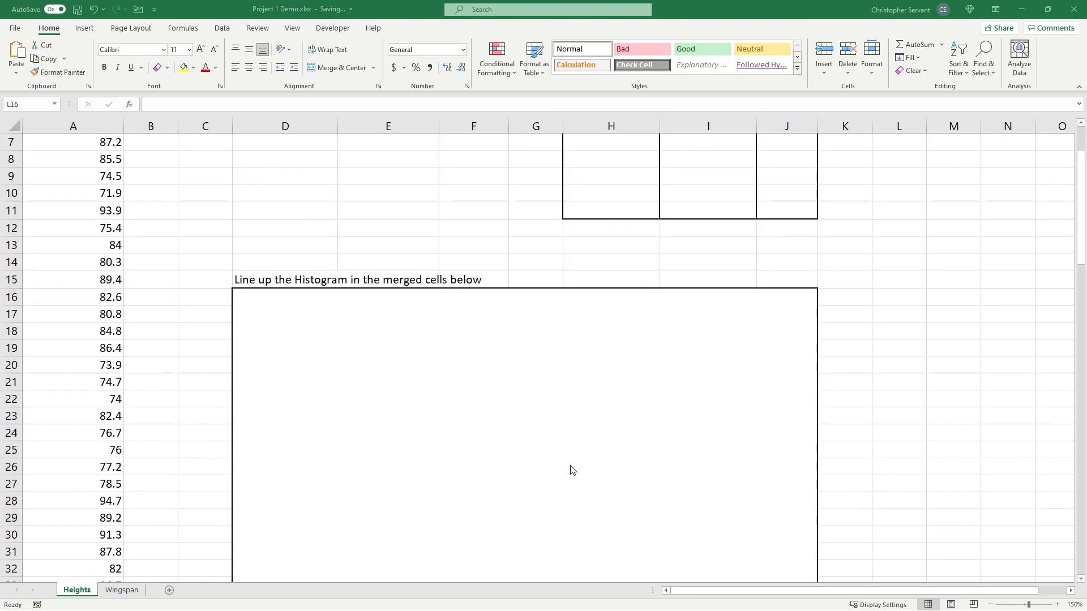
scroll(567, 466, up, 1)
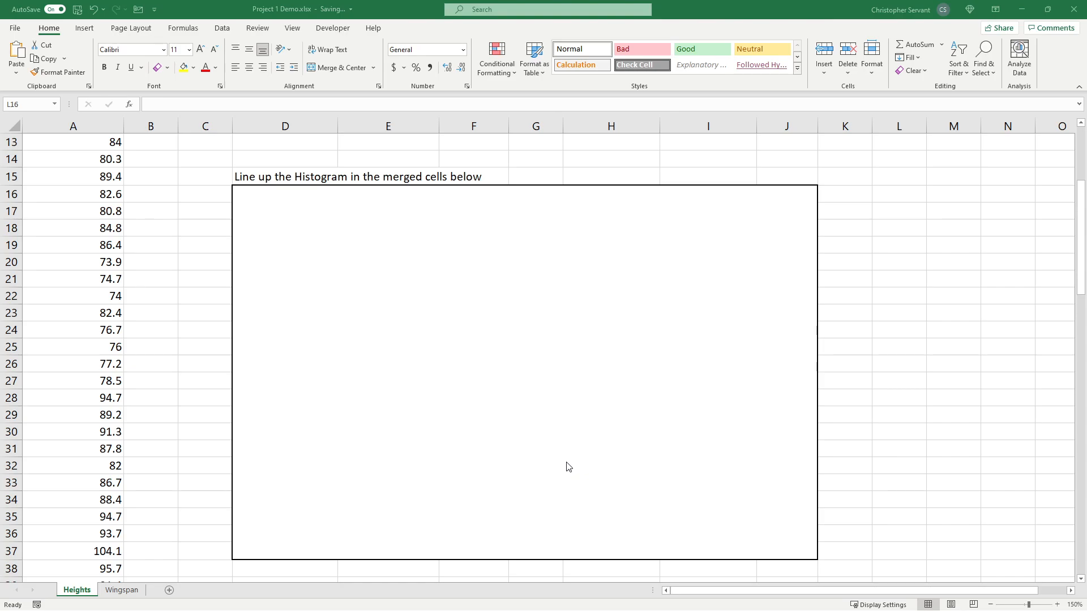
scroll(568, 467, up, 4)
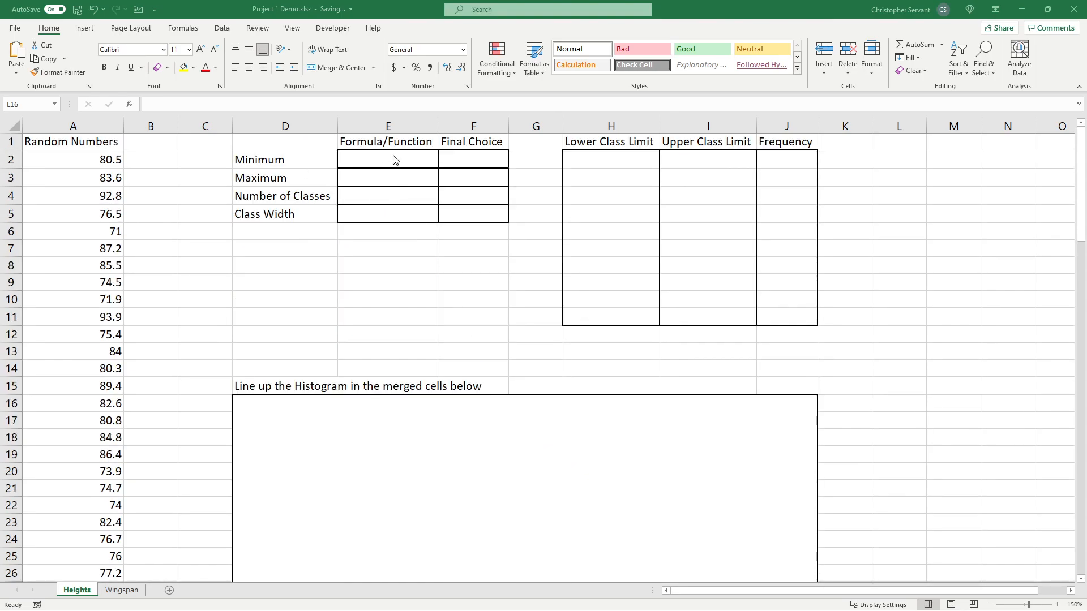
drag(383, 162, 383, 206)
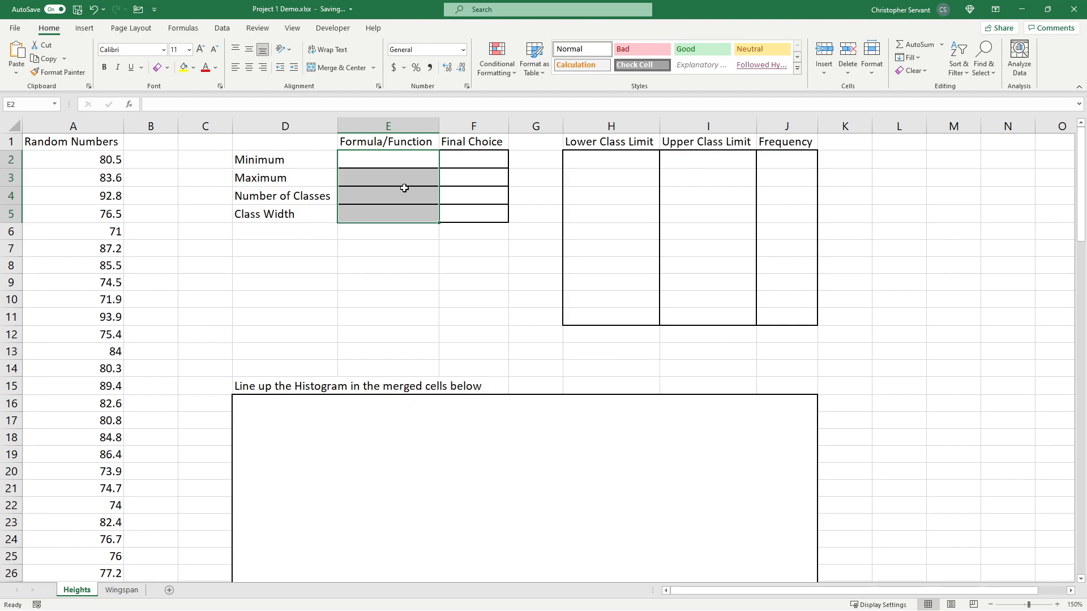
drag(469, 163, 468, 218)
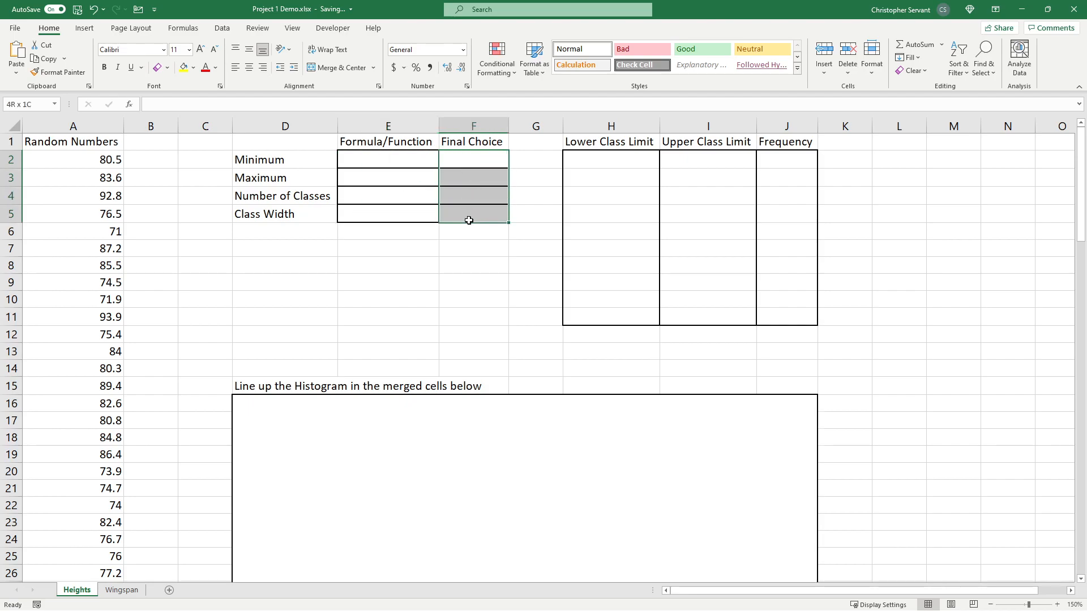
- Enter a MIN function over the random numbers in A2:A101 as the Minimum's formula in cell E2
click(367, 165)
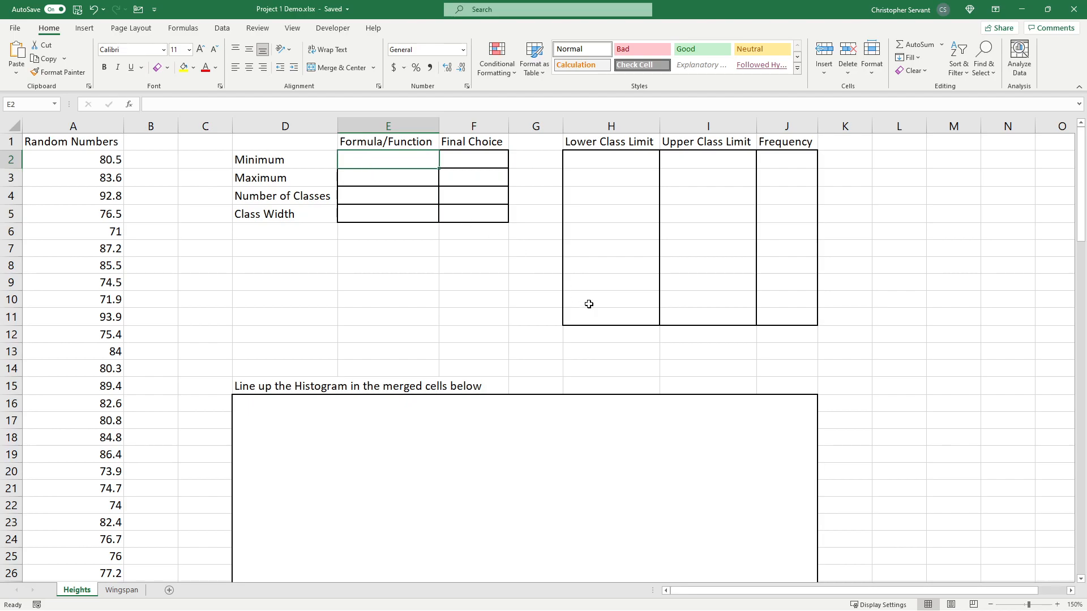
text(=)
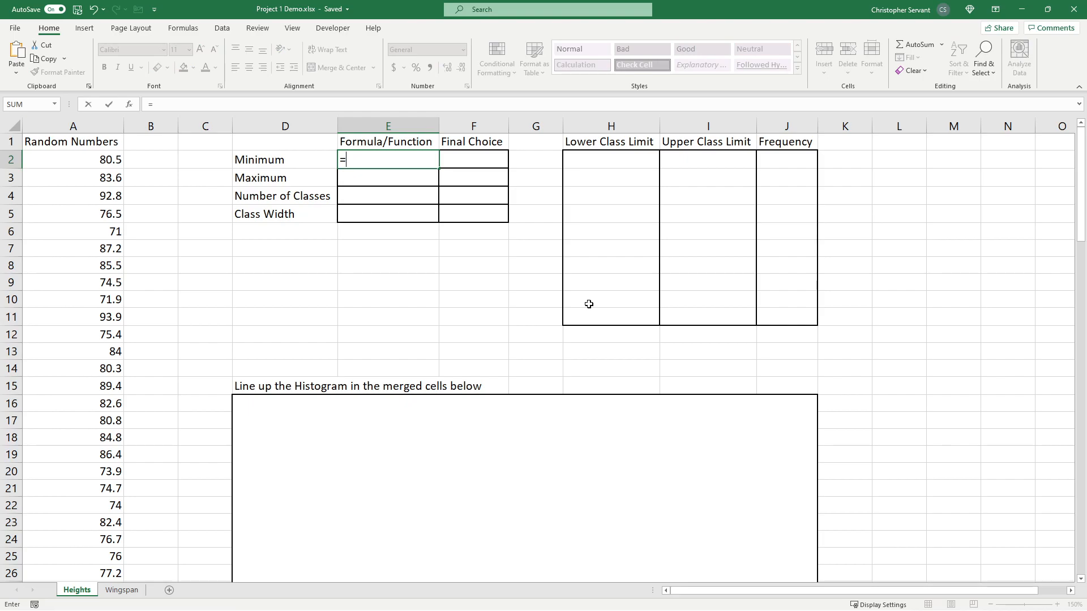
text(min)
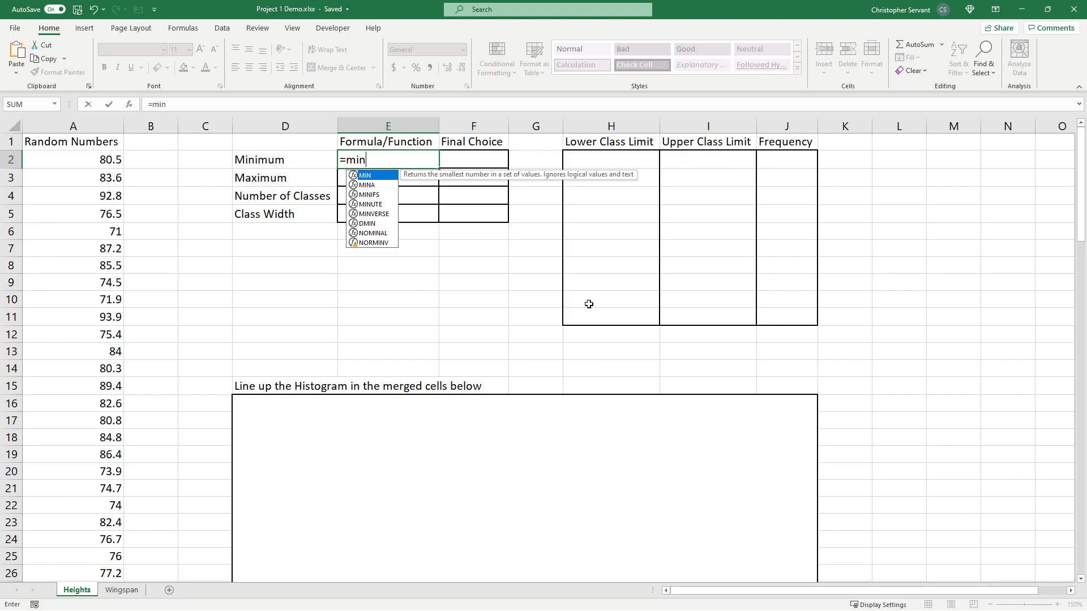
text(()
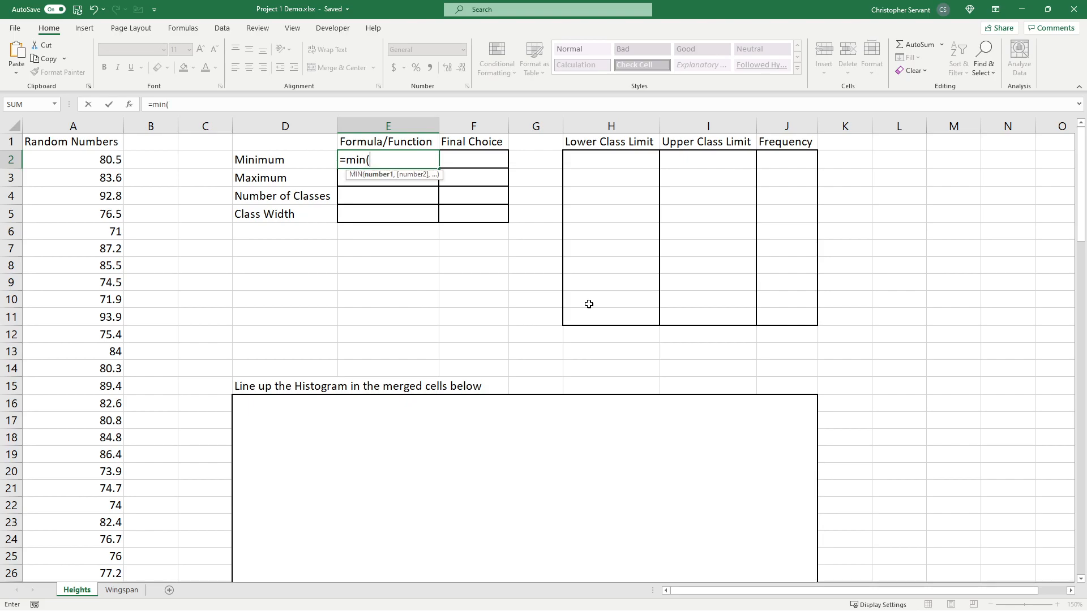
key(Left)
key(Left)
key(Left)
key(Left)
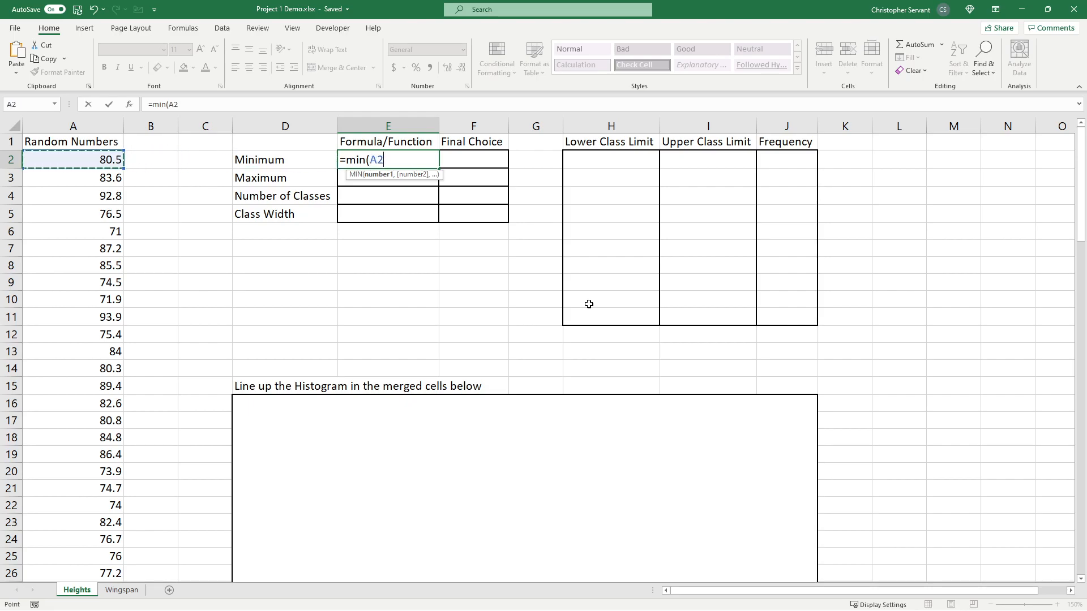
key(ctrl+shift+Down)
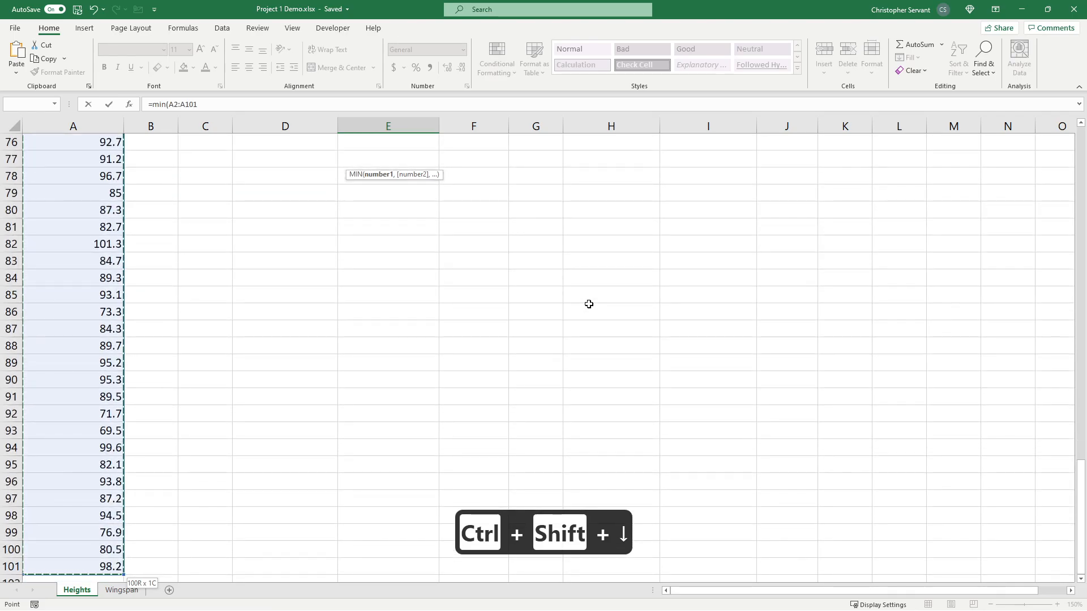
key(Return)
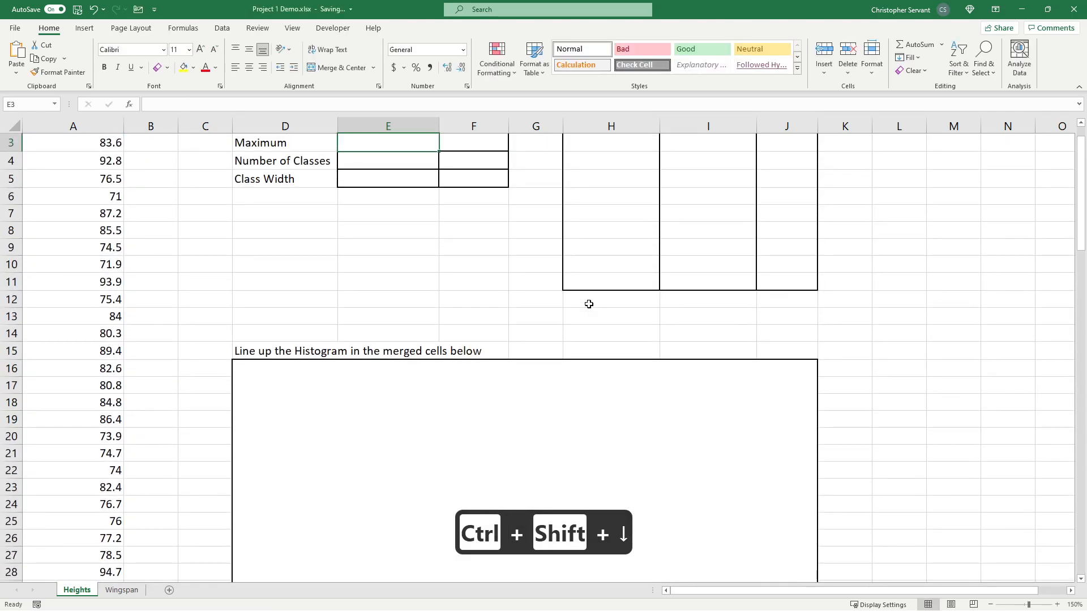
- Enter 65 as the final choice for the Minimum in cell F2
key(Up)
key(Up)
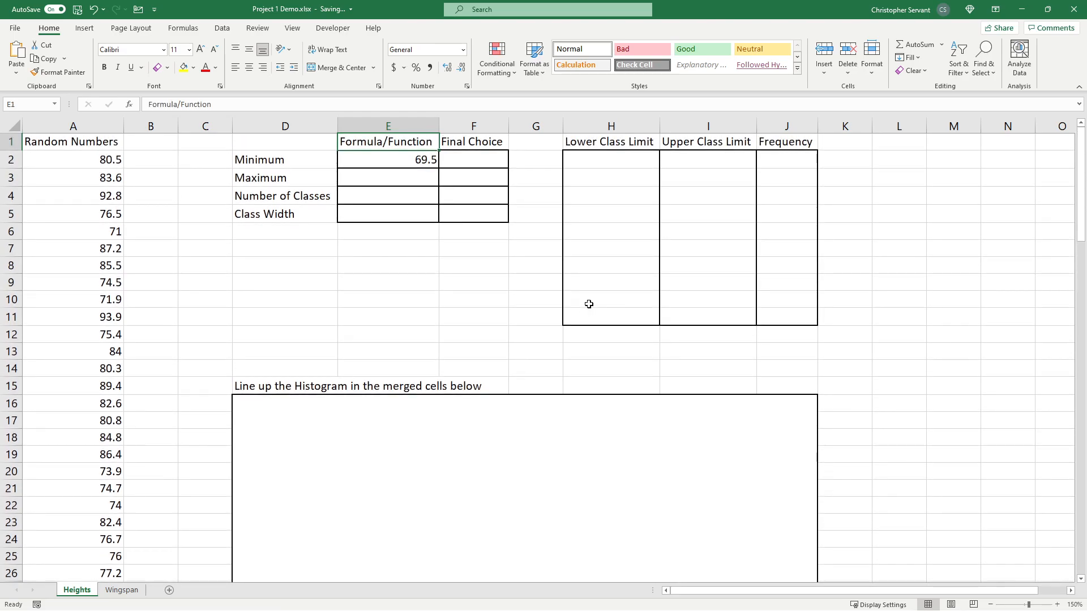
key(Down)
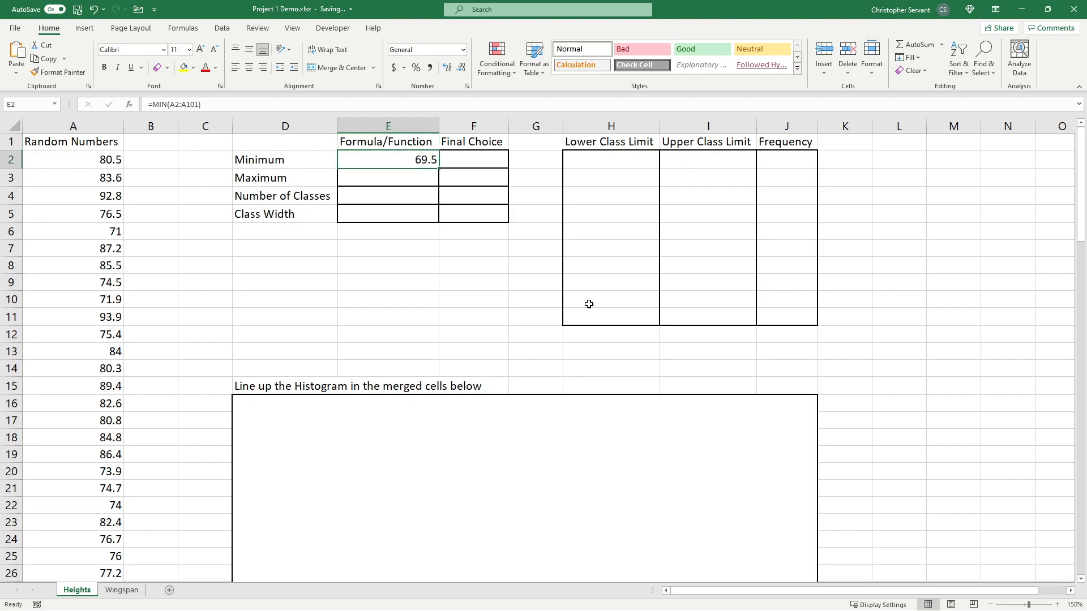
key(Right)
text(65)
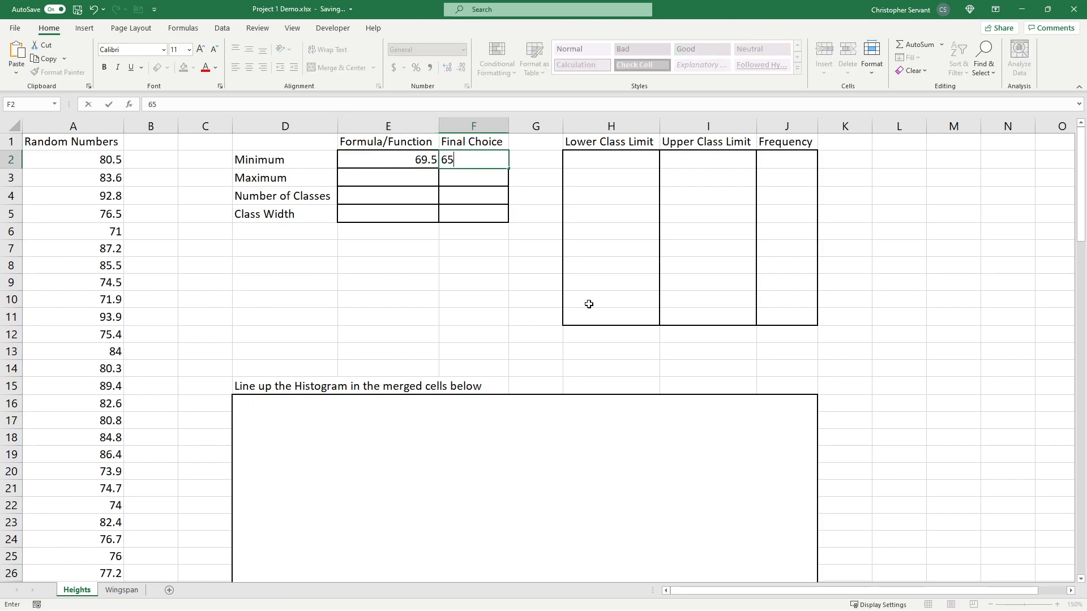
key(Return)
- Enter a MAX function over the random numbers in A2:A101 as the Maximum's formula in cell E3
key(Left)
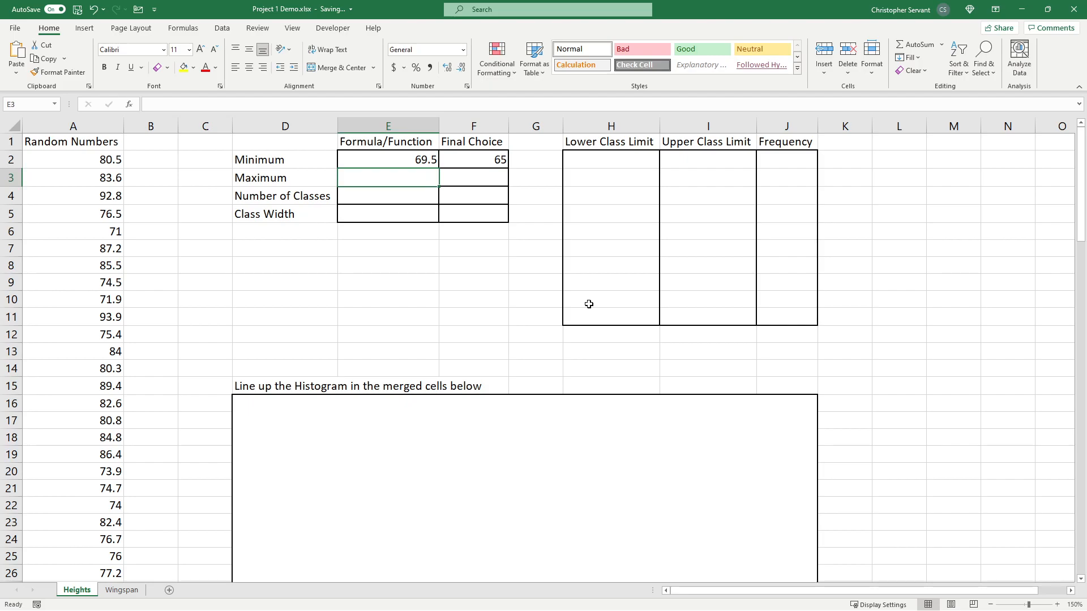
text(=ma)
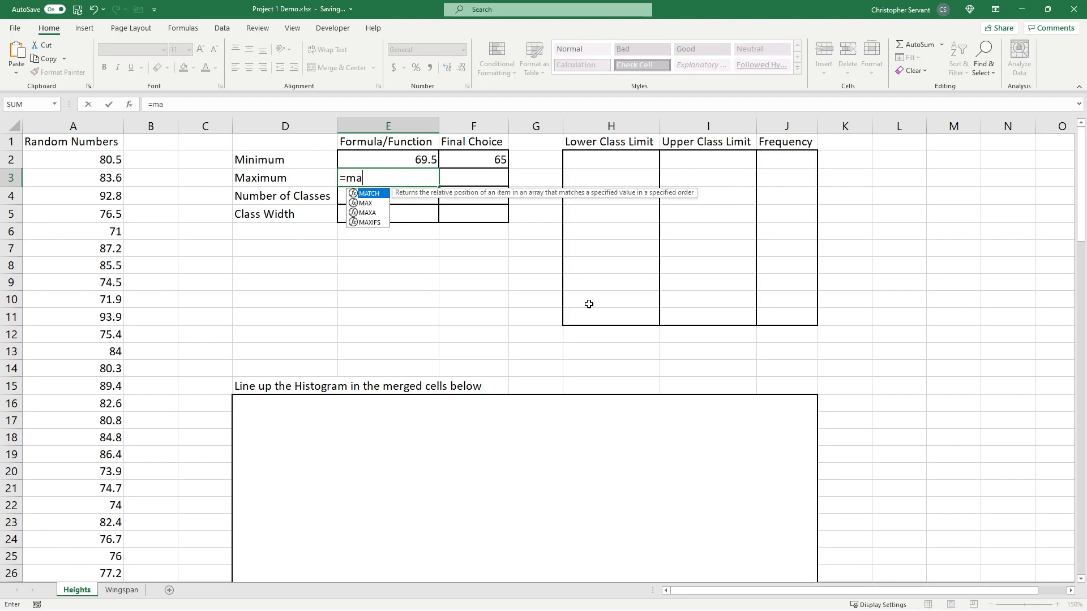
text(x()
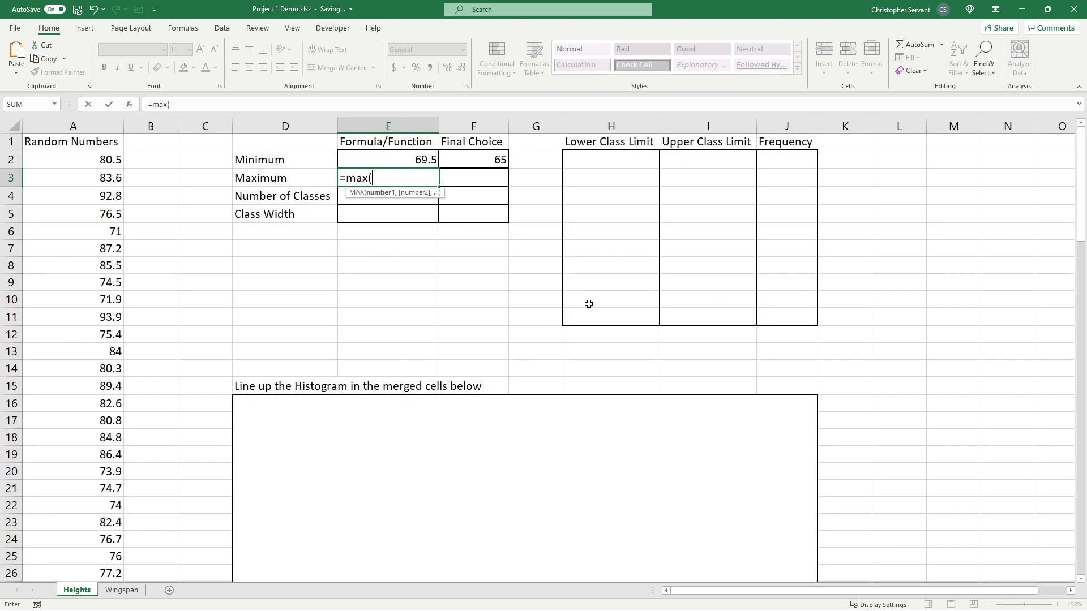
key(Left)
key(Left)
key(Left)
key(Left)
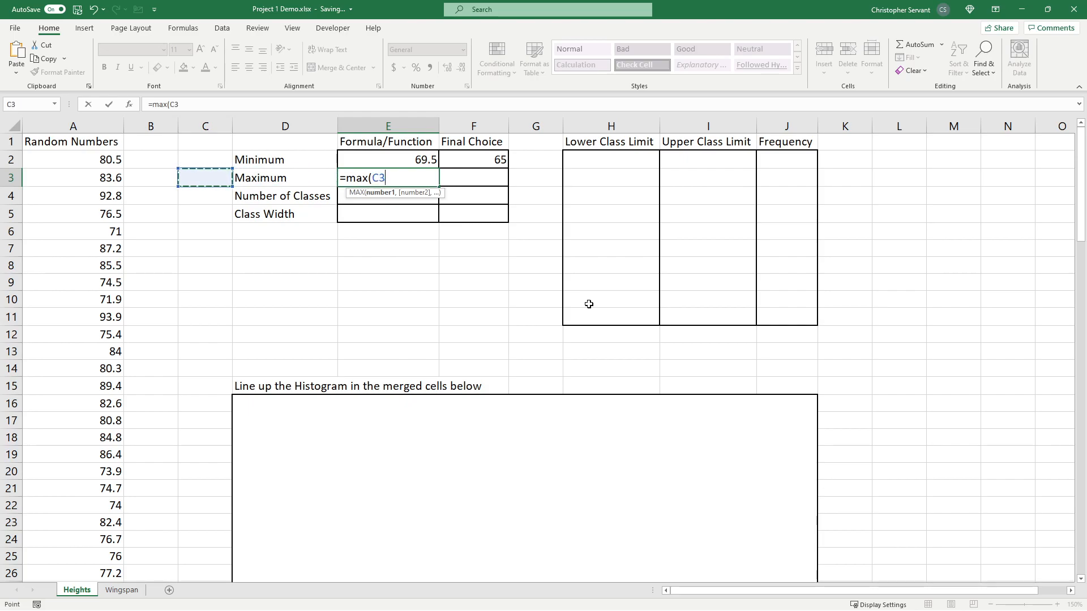
key(Up)
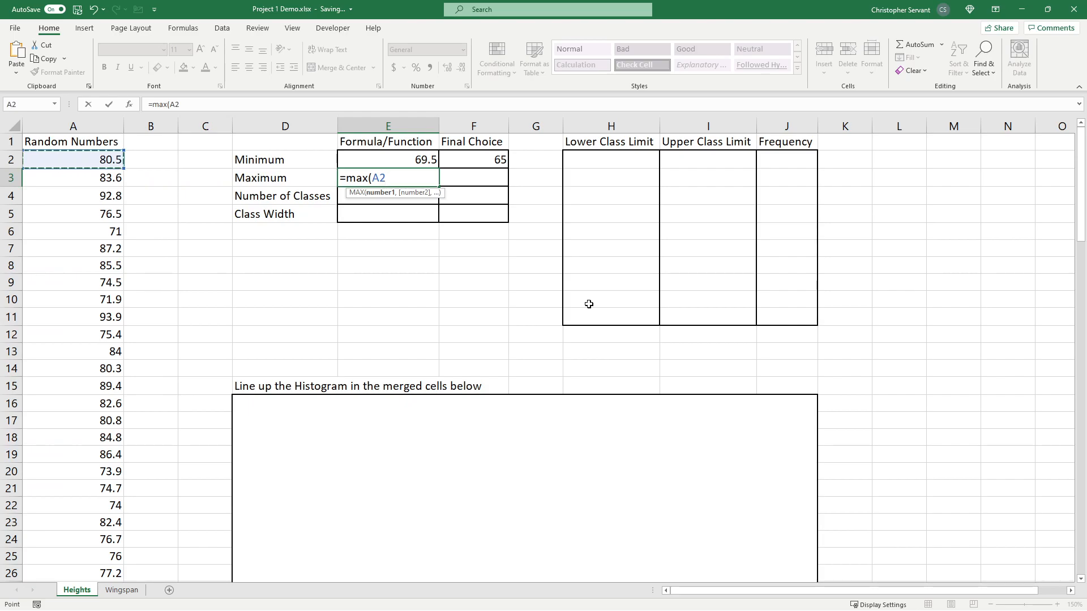
key(ctrl+shift+Down)
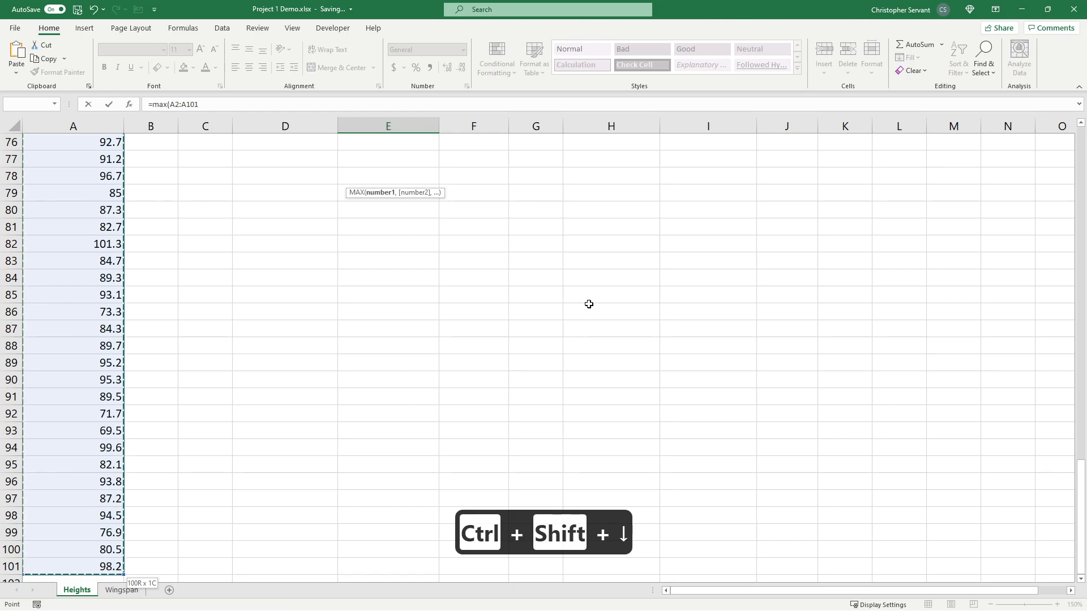
key(Return)
- Enter 105 as the final choice for the Maximum in cell F3
key(Up)
key(Up)
key(Up)
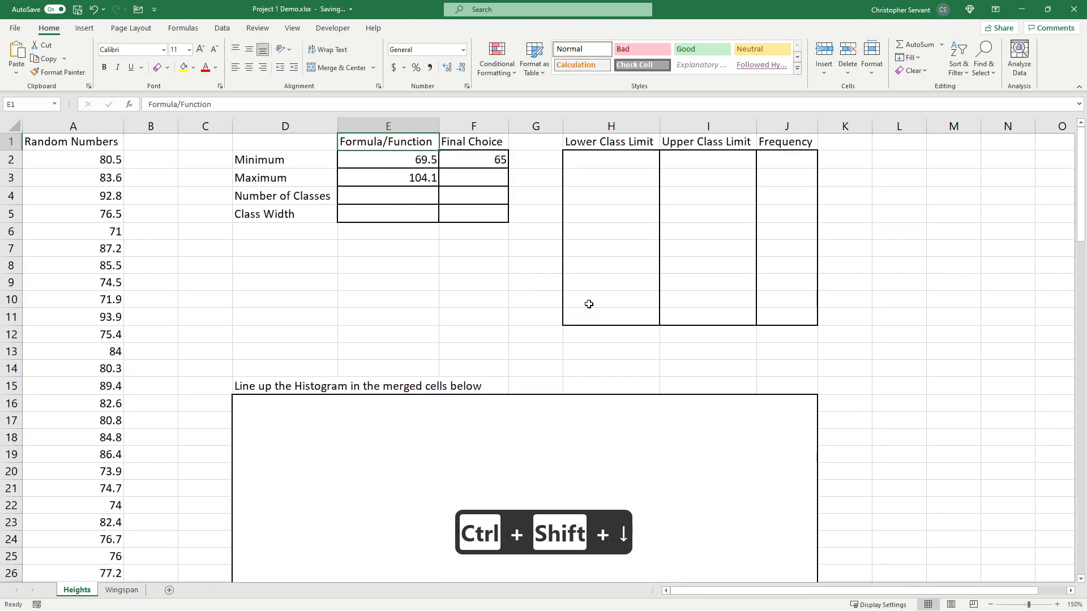
key(Down)
key(Down)
key(Right)
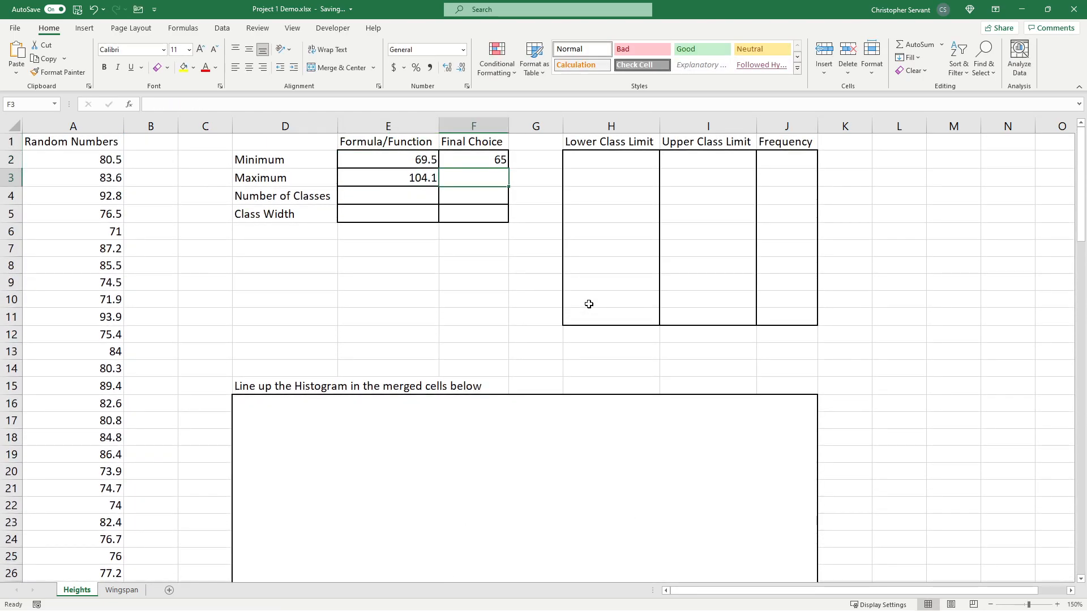
text(105)
key(Return)
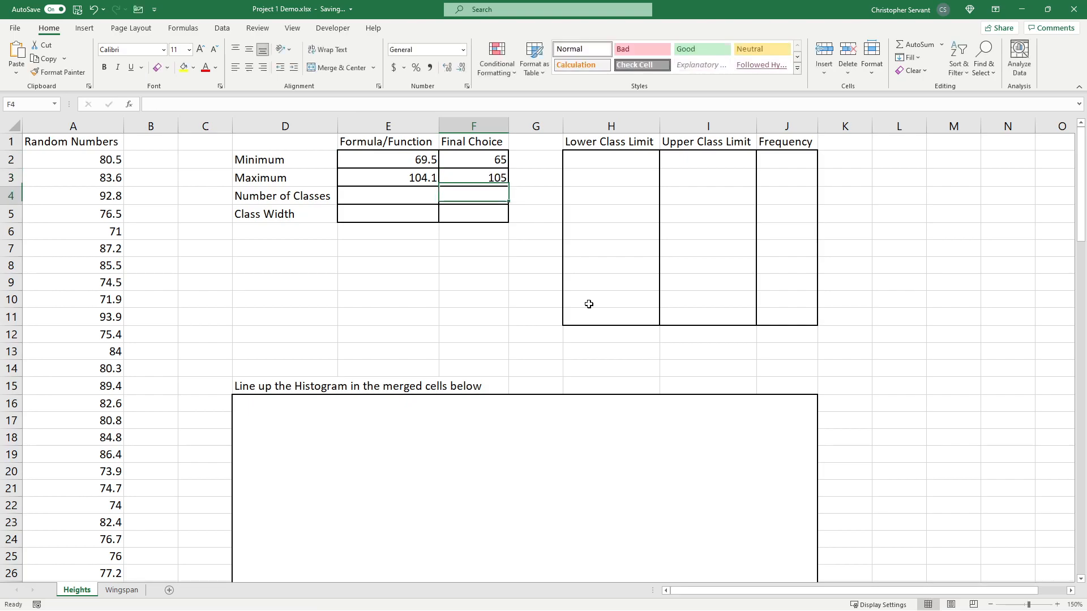
- Fill in the Number of Classes row with NA as the formula and 5 as the final choice
key(Left)
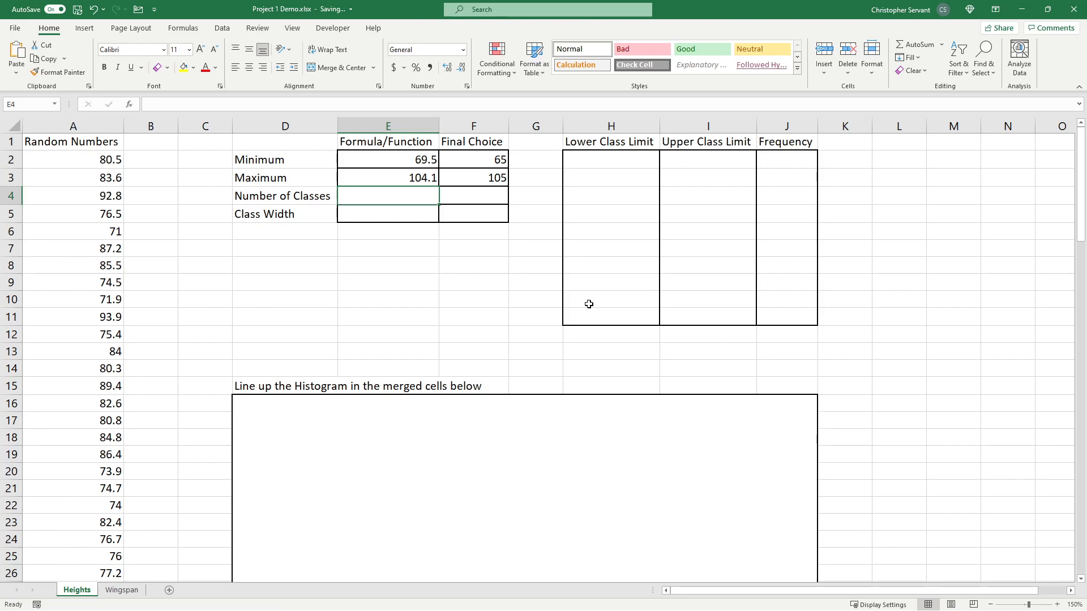
text(NA)
key(Tab)
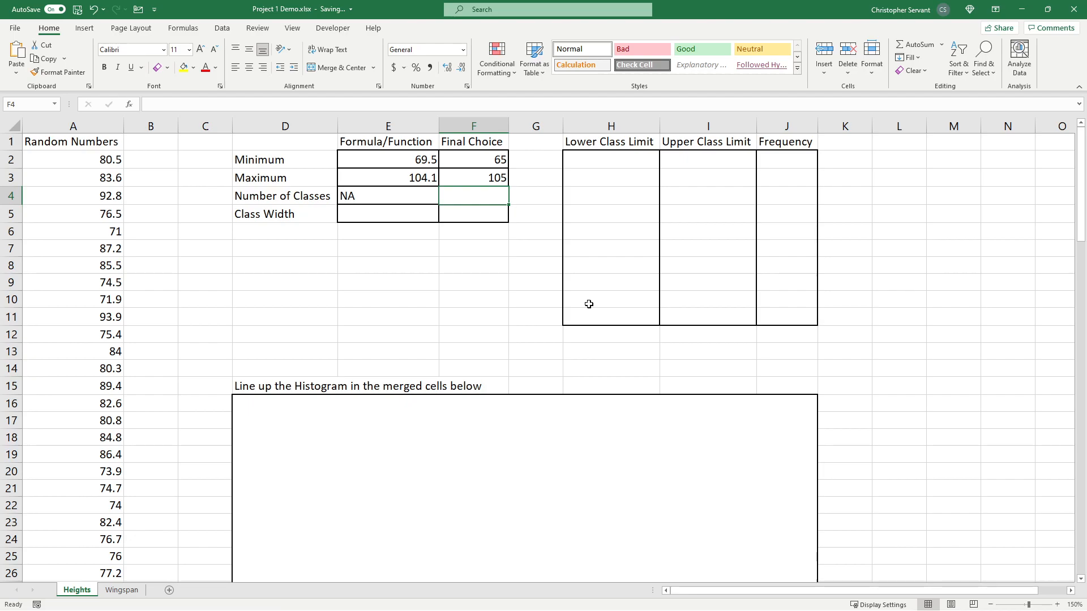
text(5)
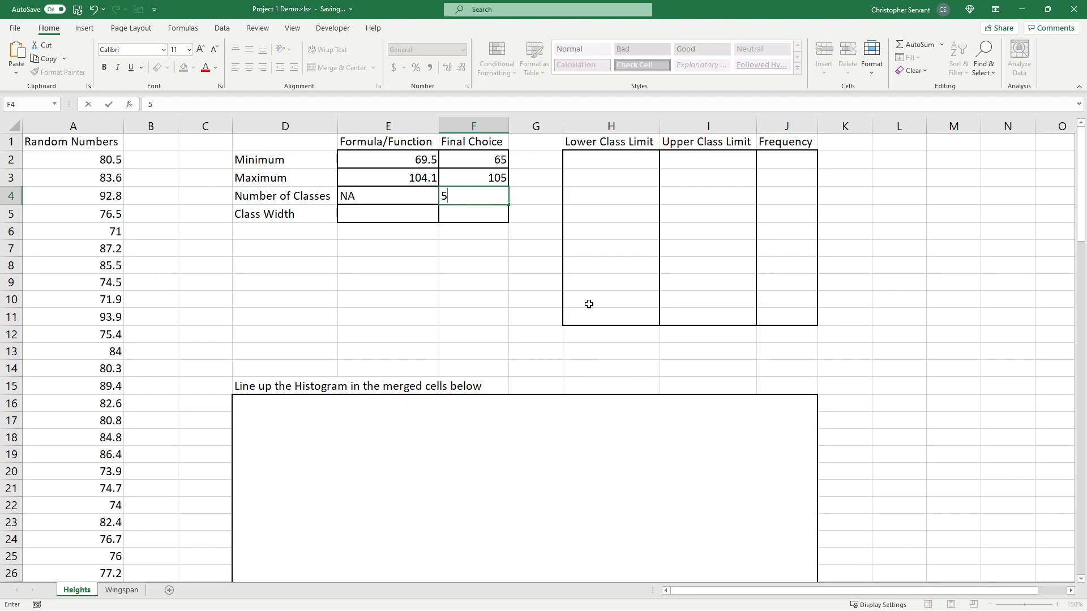
key(Return)
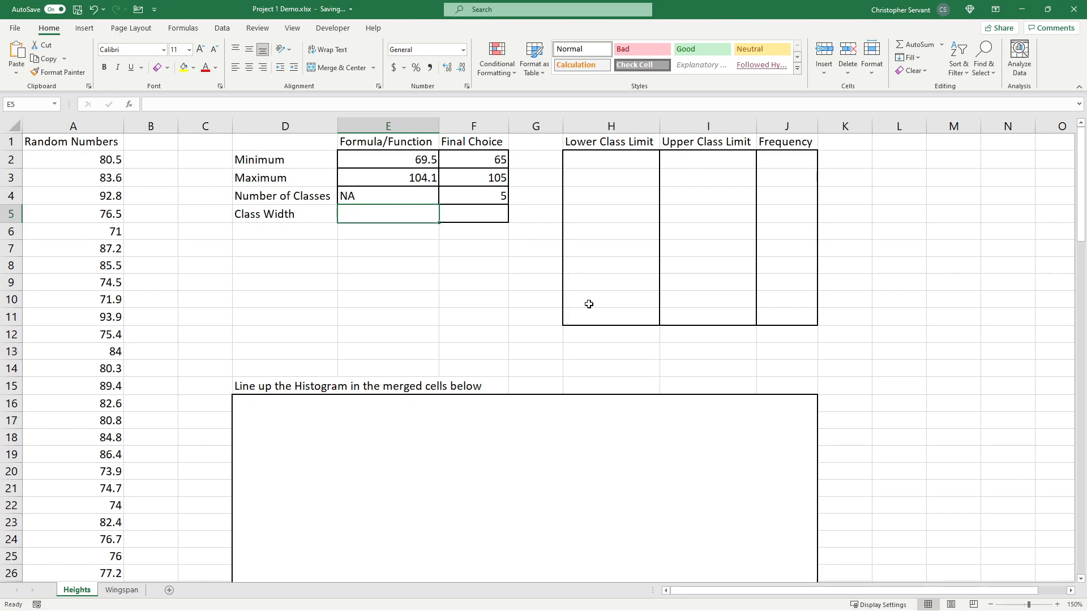
- Write the Class Width formula =F3-F2/F4 in cell E5, referencing the final-choice maximum, minimum and number of classes
text(=)
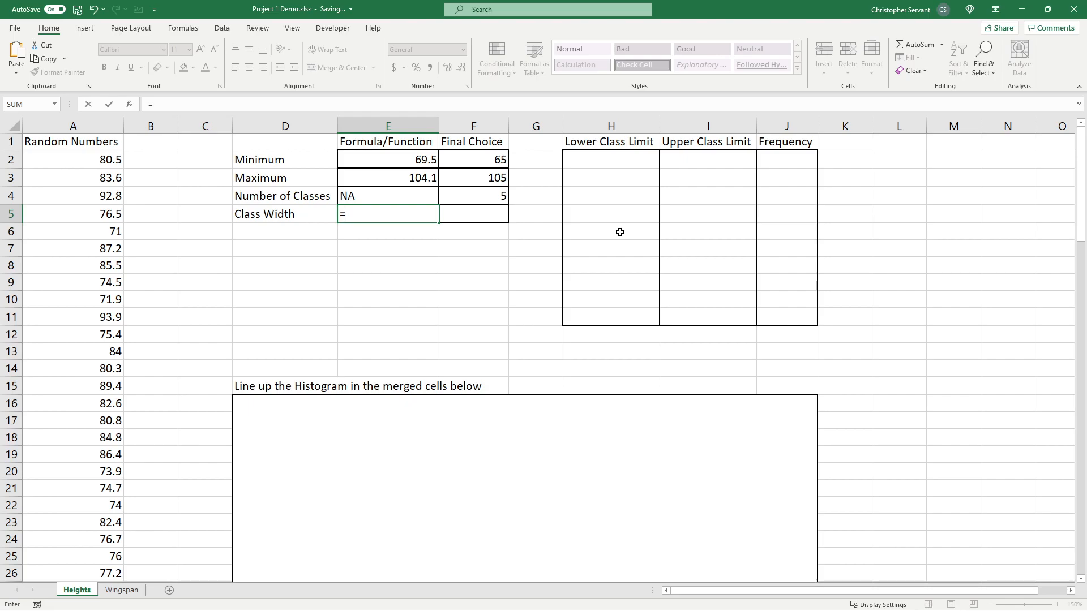
key(Up)
key(Up)
key(Right)
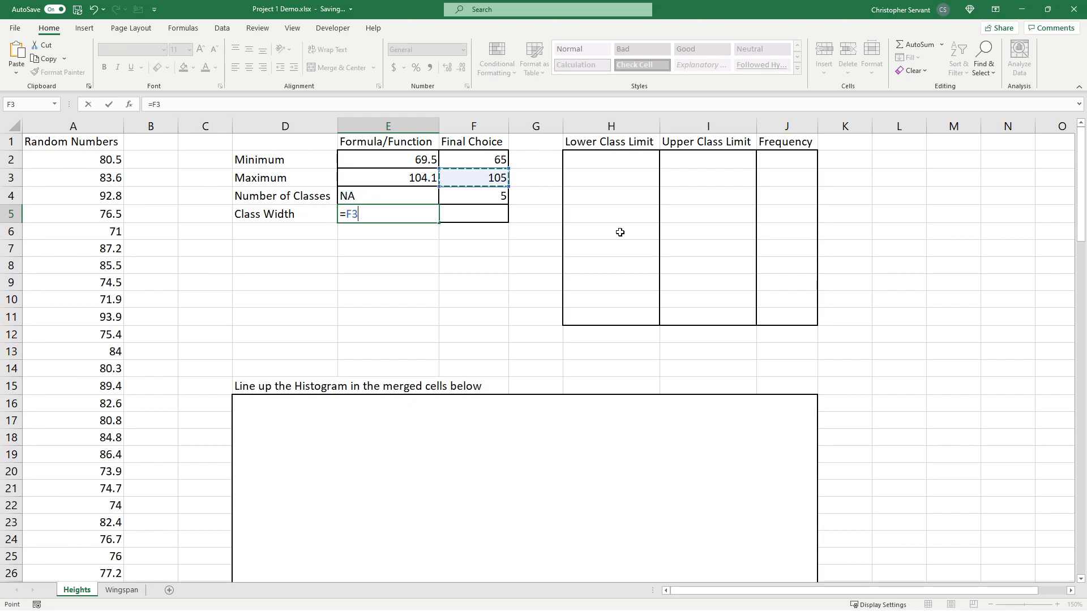
text(-)
key(Up)
key(Up)
key(Up)
key(Right)
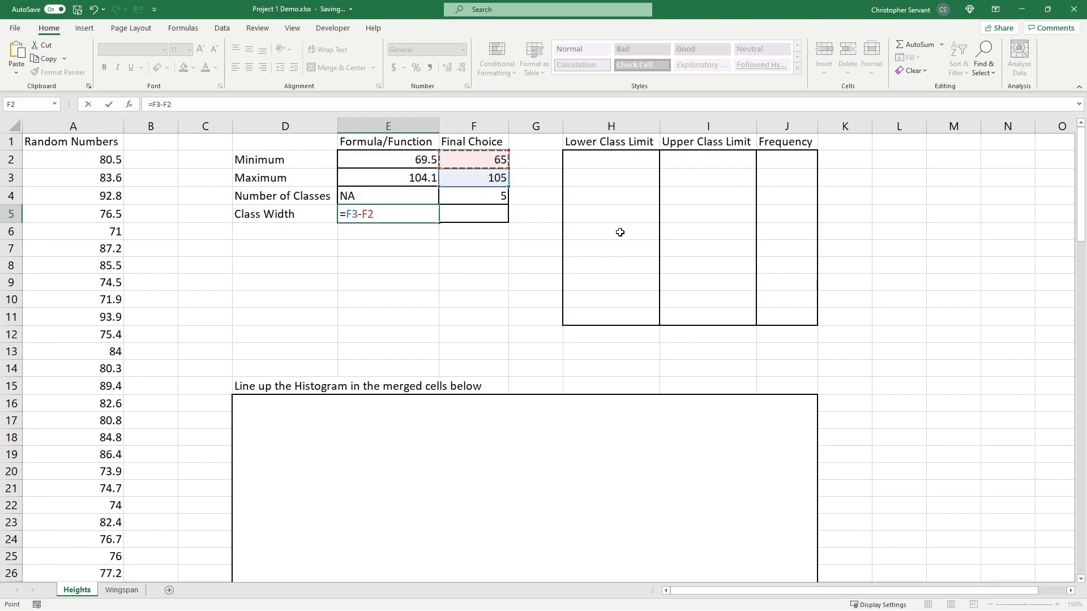
text(/)
key(Right)
key(Up)
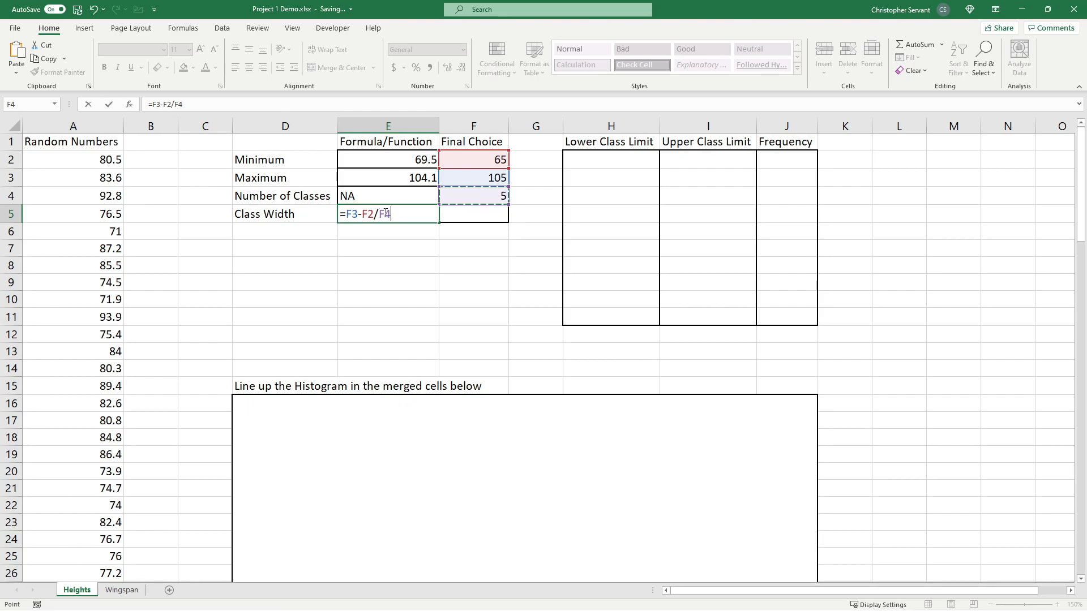
- Add parentheses around F3-F2 in the Class Width formula in E5 so that it reads =(F3-F2)/F4
drag(361, 214, 392, 214)
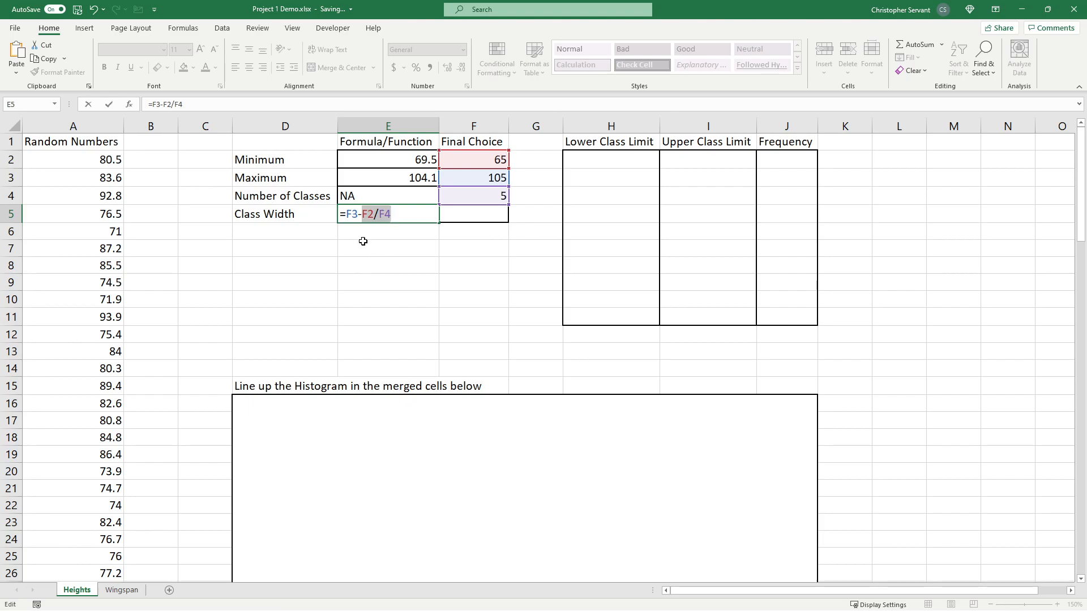
drag(345, 214, 374, 215)
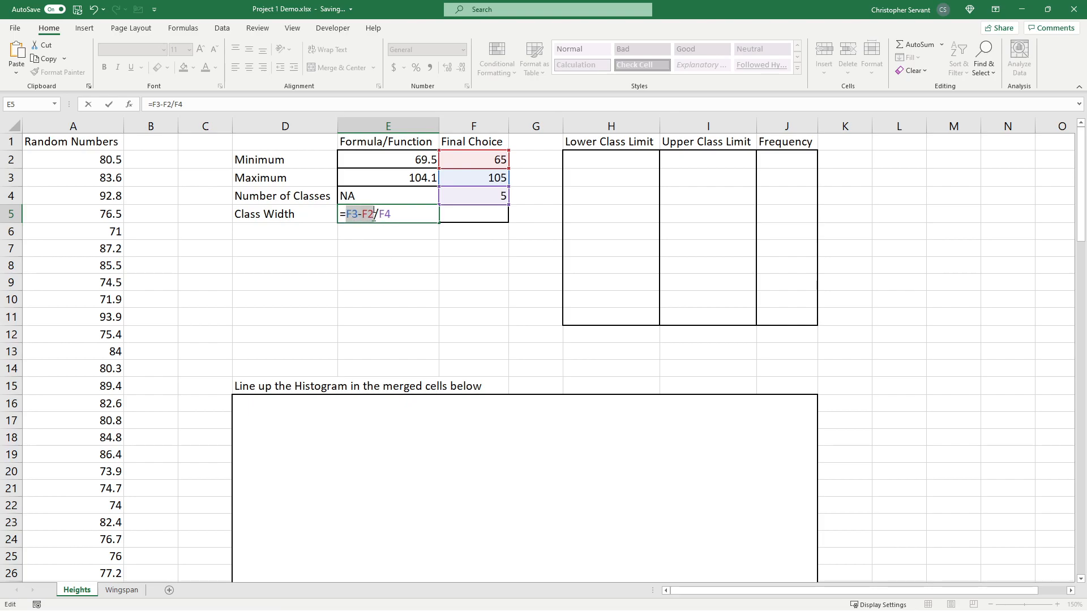
click(346, 216)
text(()
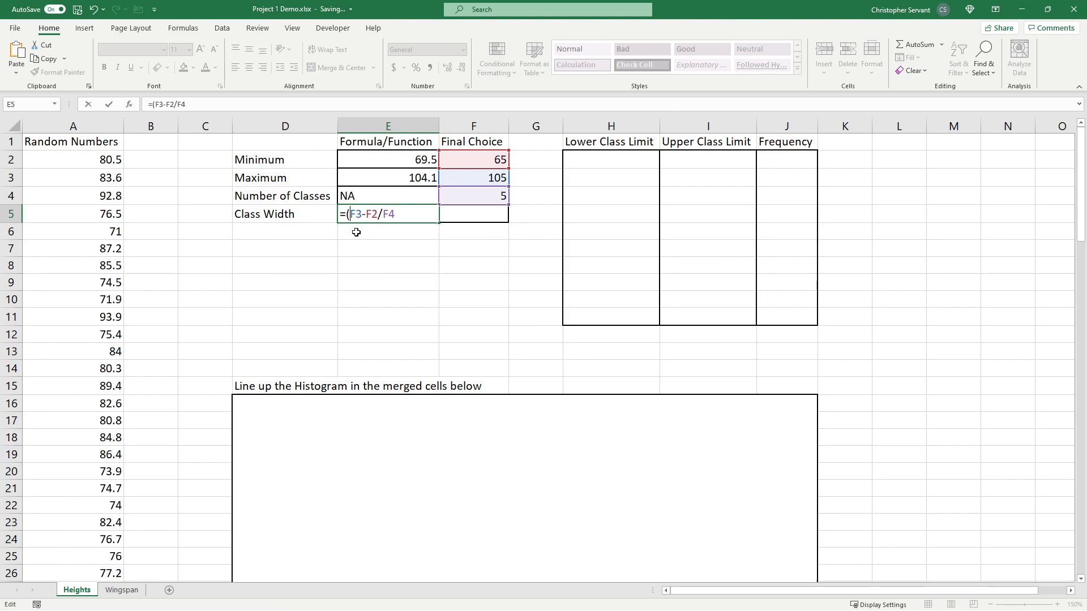
click(379, 214)
text())
key(Return)
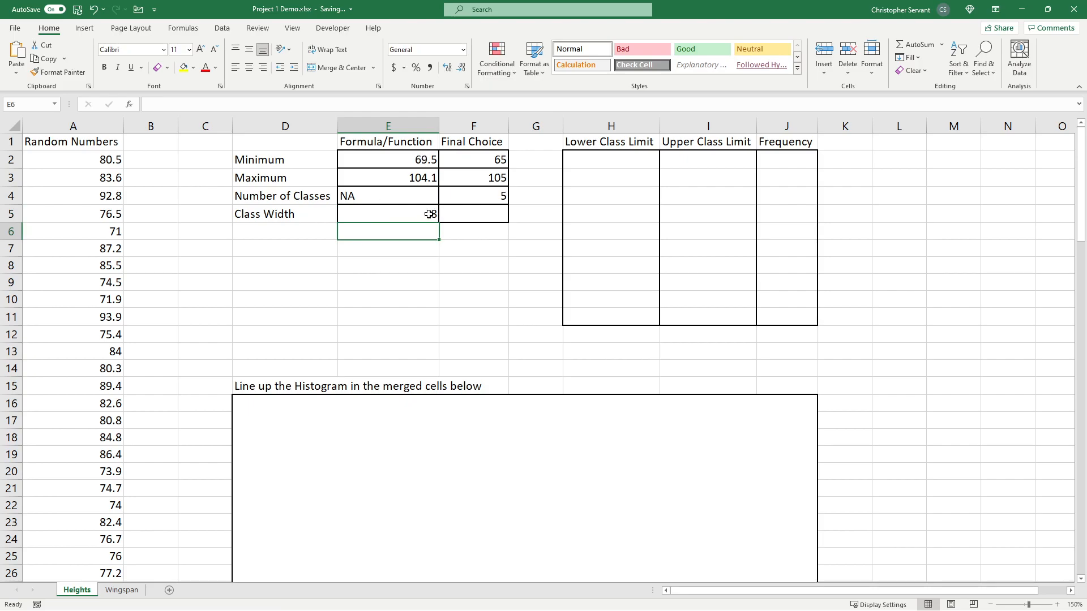
- Enter 8 as the final choice for the Class Width in cell F5
click(456, 222)
text(8)
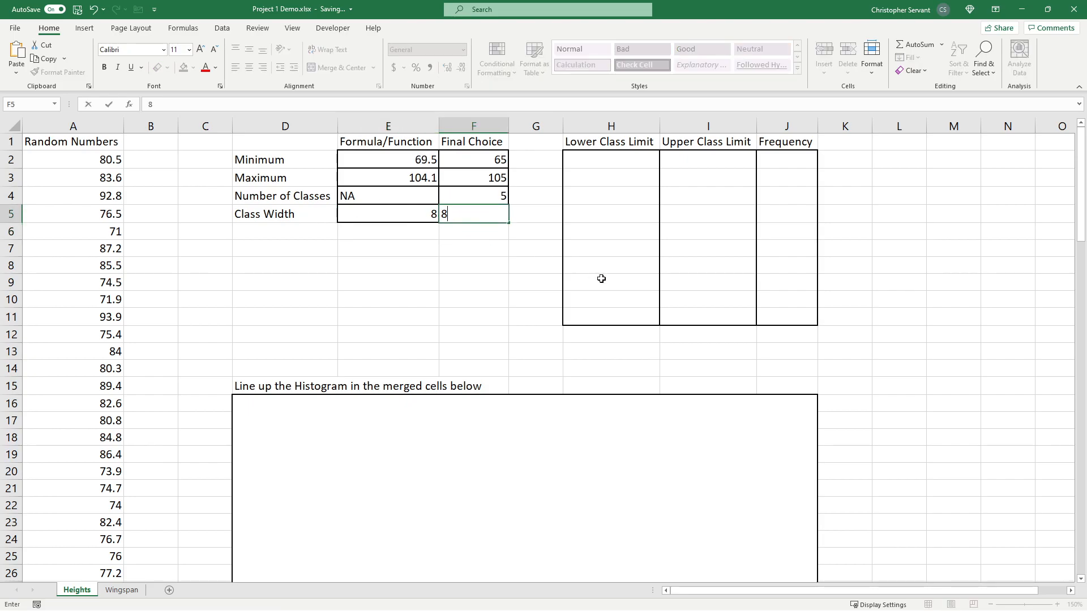
click(497, 315)
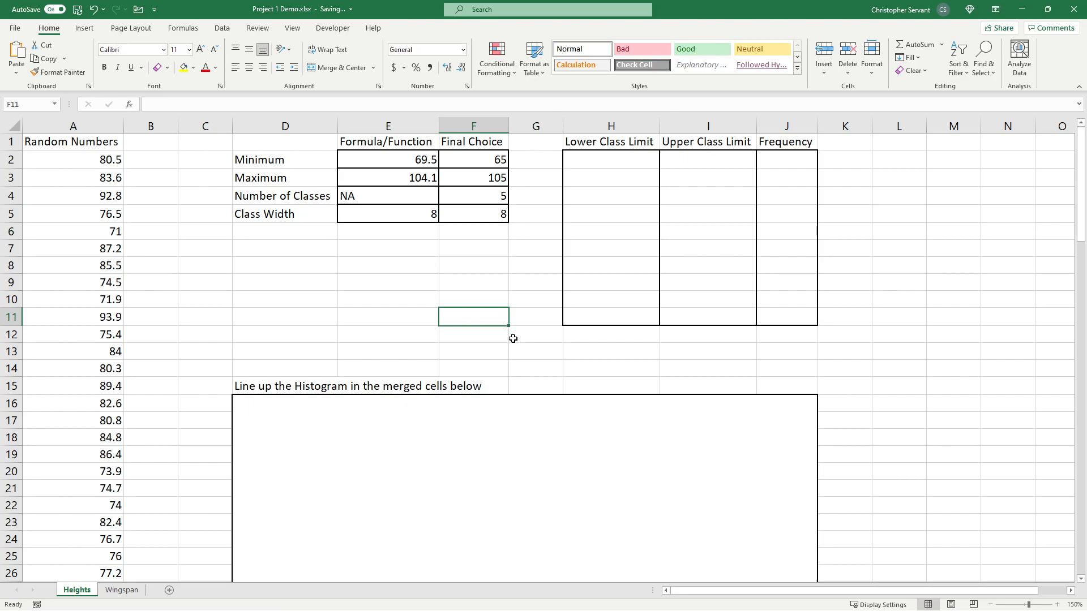
- Start the Lower Class Limit column with 65 in H2 and the formula =H2+8 in H3
click(626, 162)
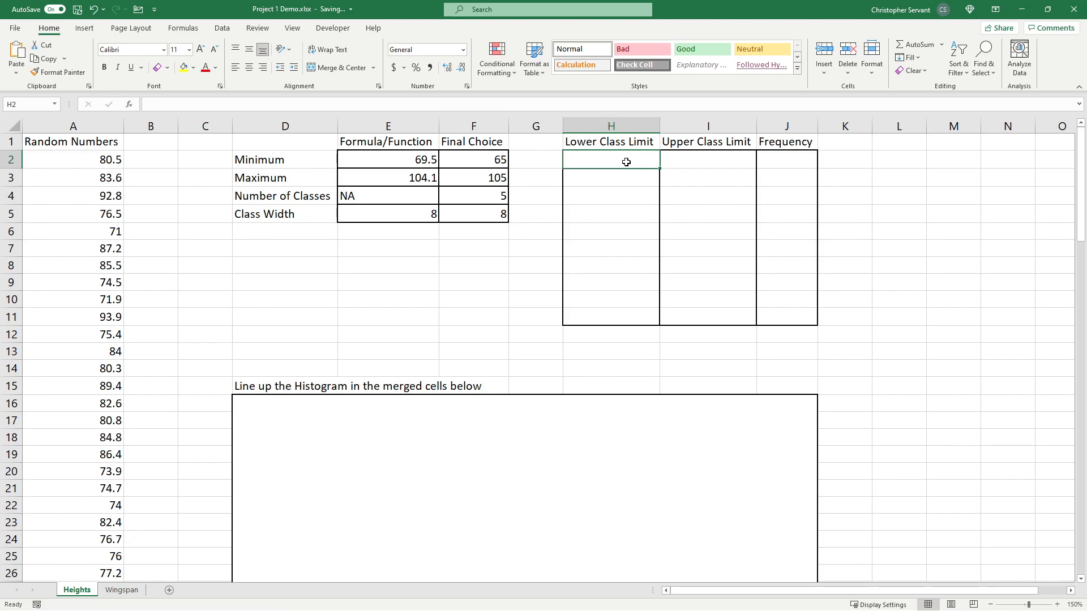
text(65)
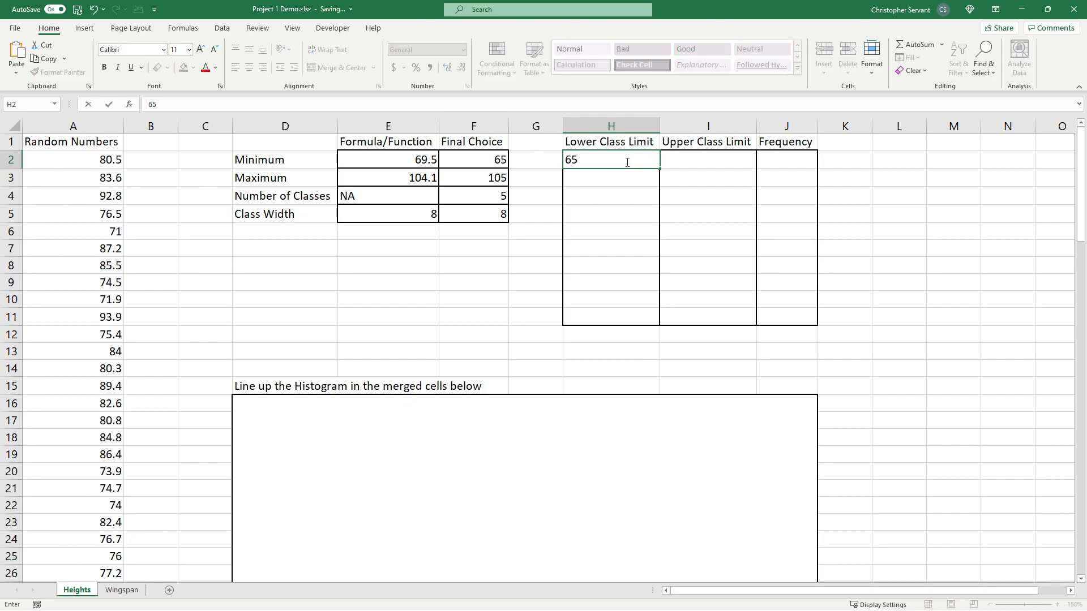
key(Return)
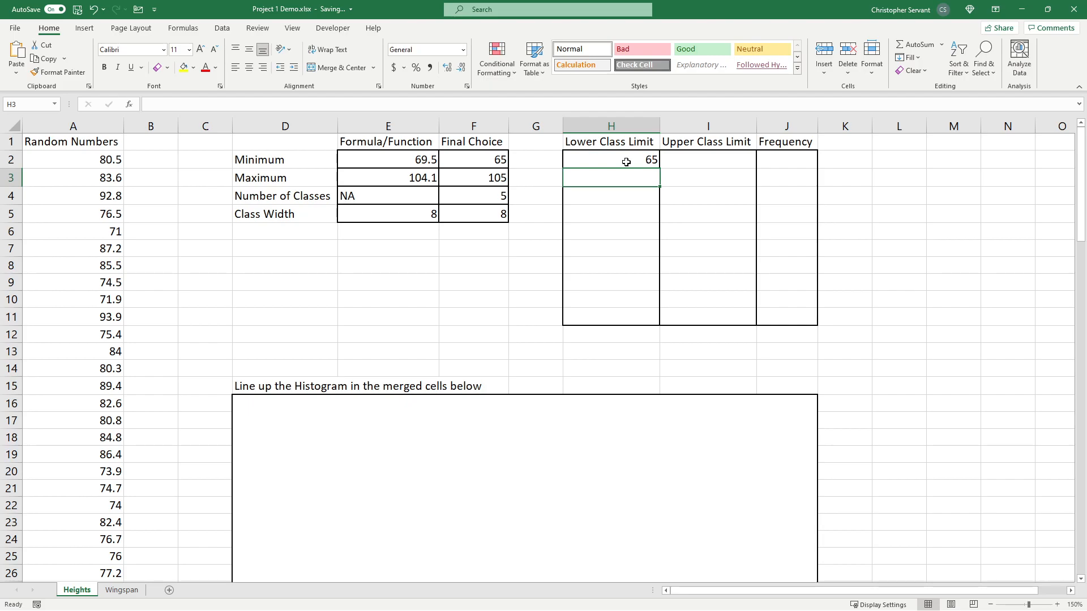
text(=)
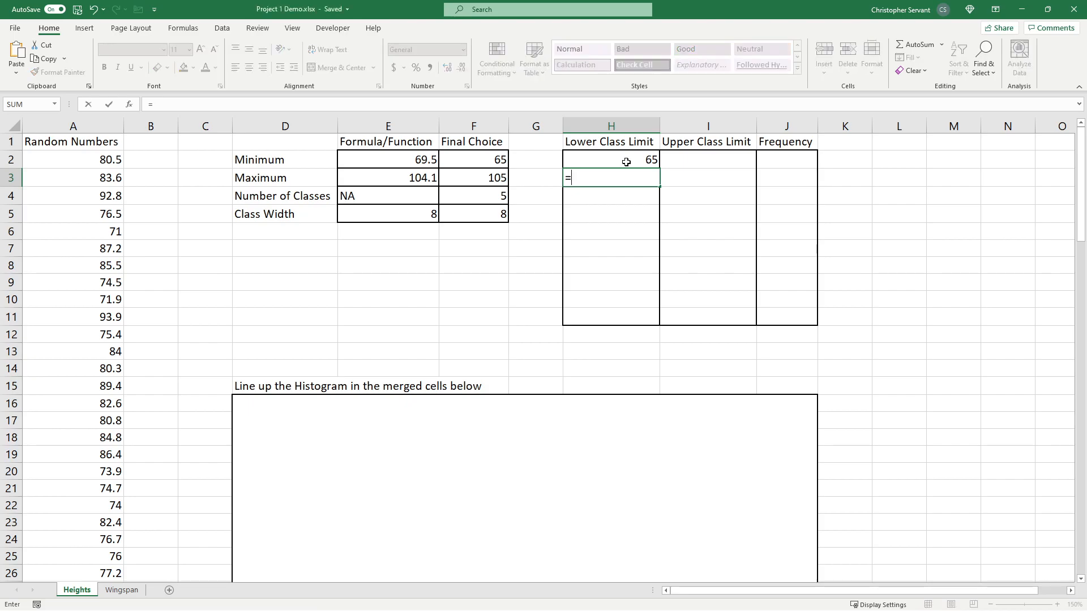
click(626, 162)
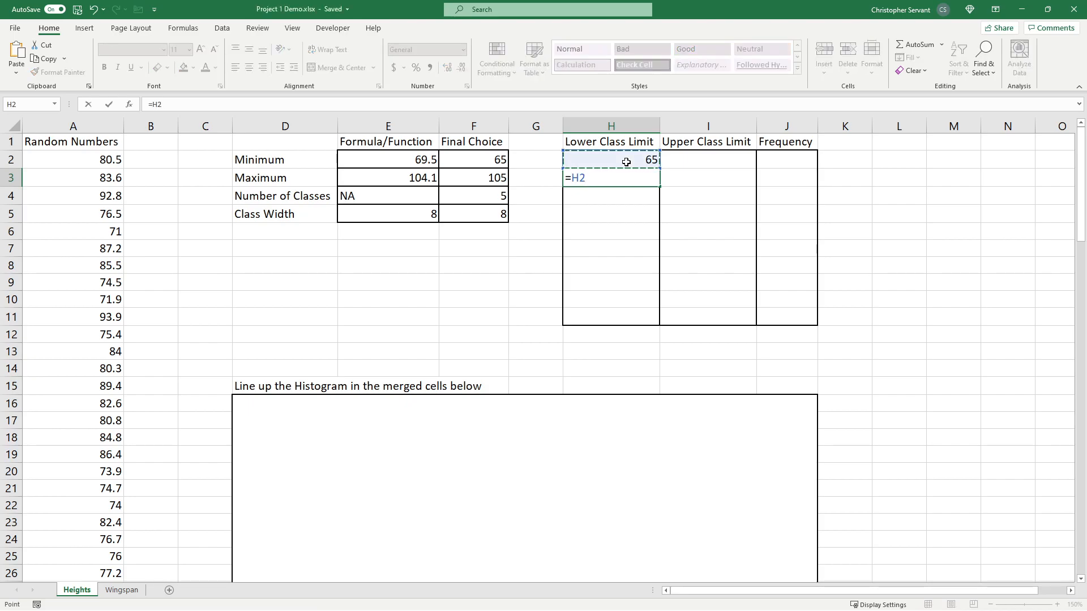
text(+8)
key(Return)
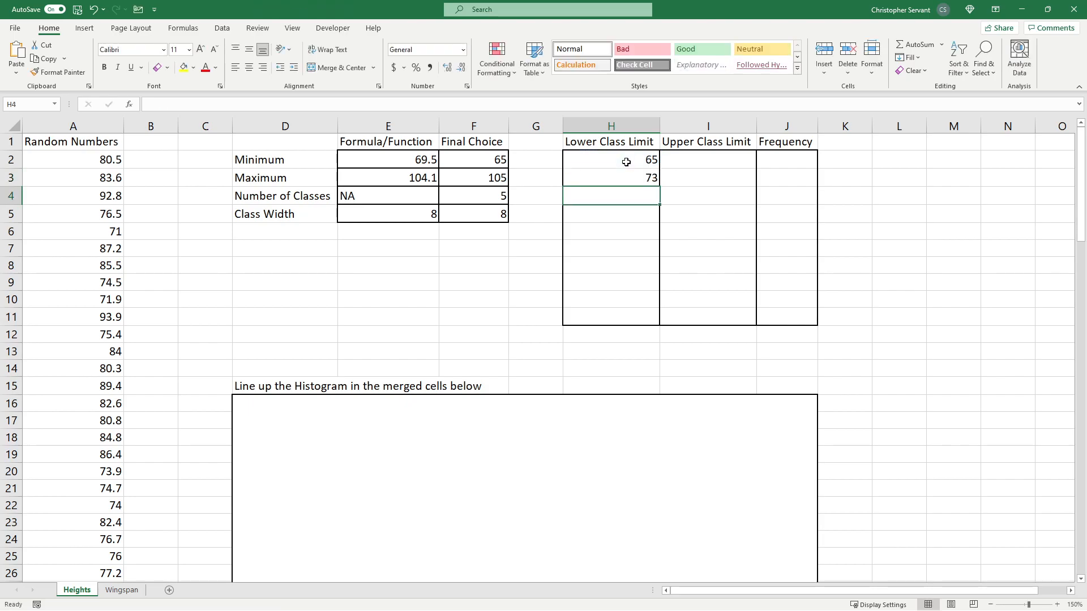
- Fill the lower class limit formula from H3 down through H6 to complete five classes
click(634, 176)
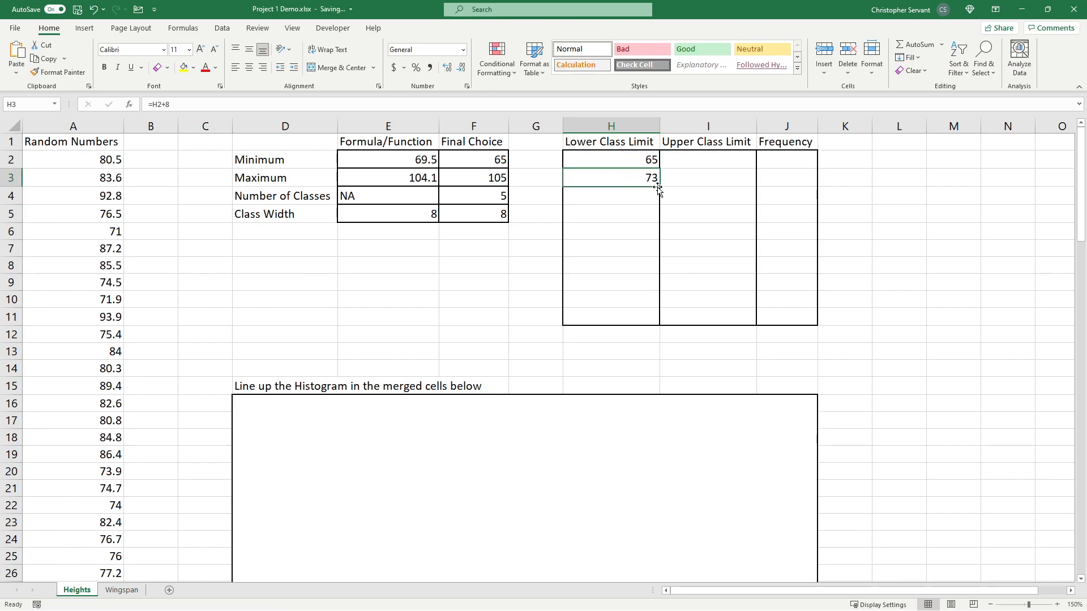
drag(659, 188, 660, 188)
drag(659, 202, 658, 237)
drag(626, 157, 625, 230)
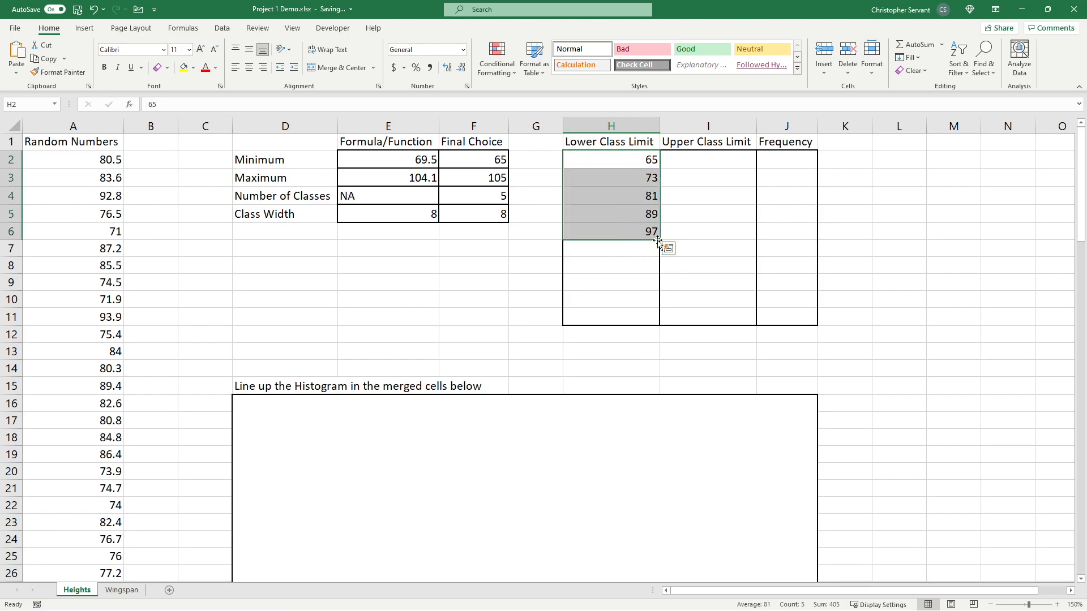
drag(565, 248, 600, 249)
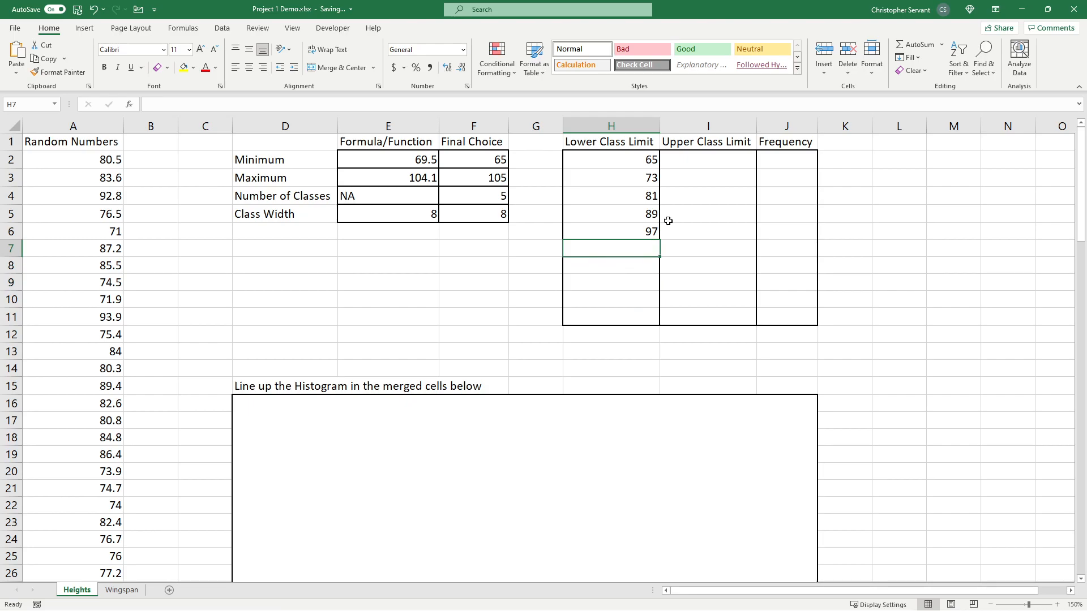
- Start the Upper Class Limit column with 72.9 in I2 and the formula =I2+8 in I3
click(724, 165)
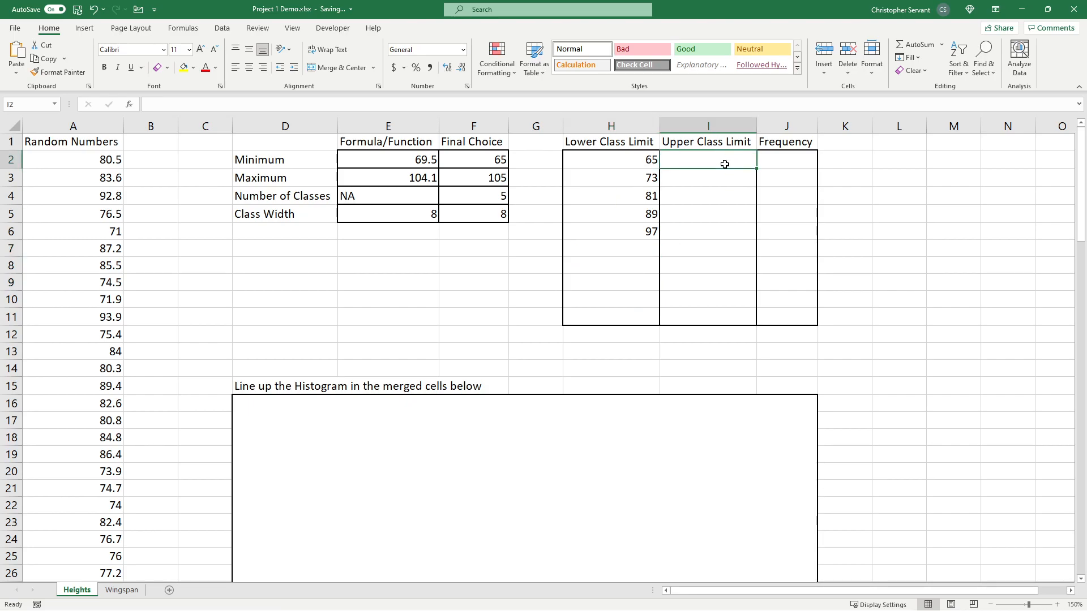
text(72.9)
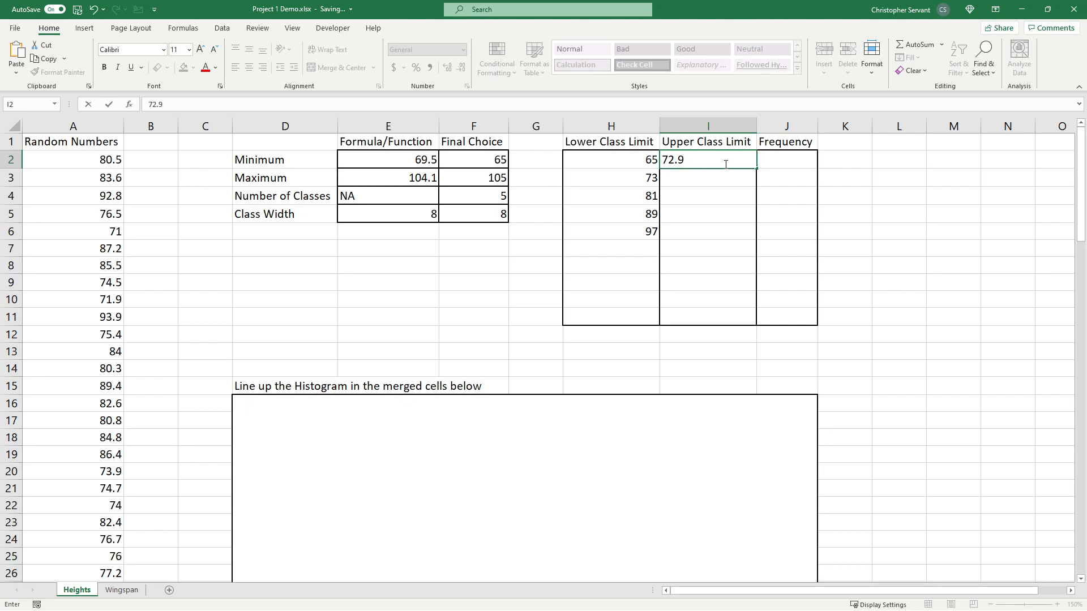
key(Return)
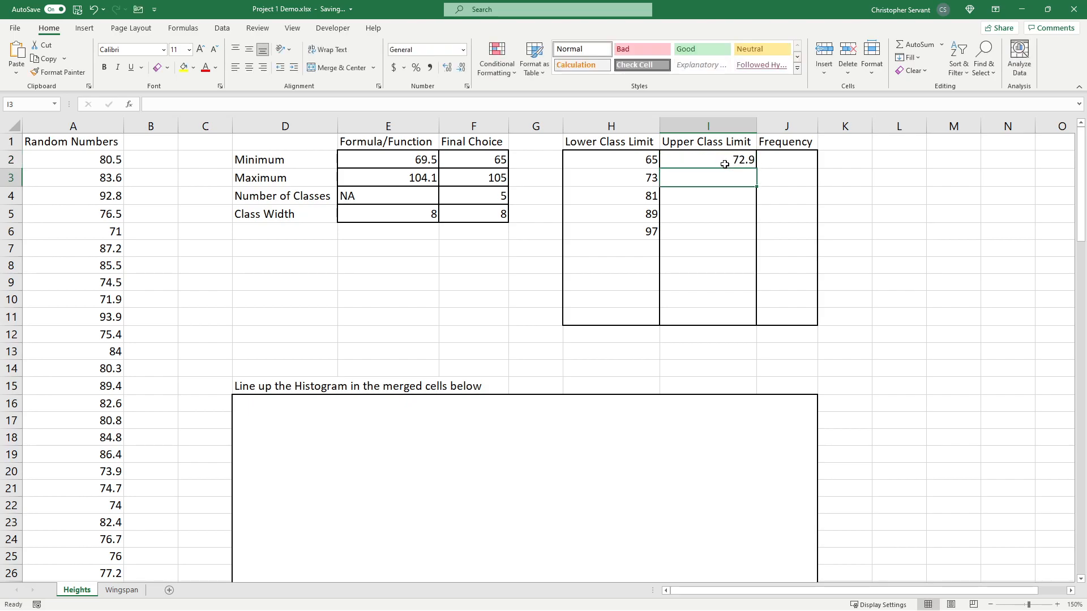
text(=)
click(724, 164)
text(+8)
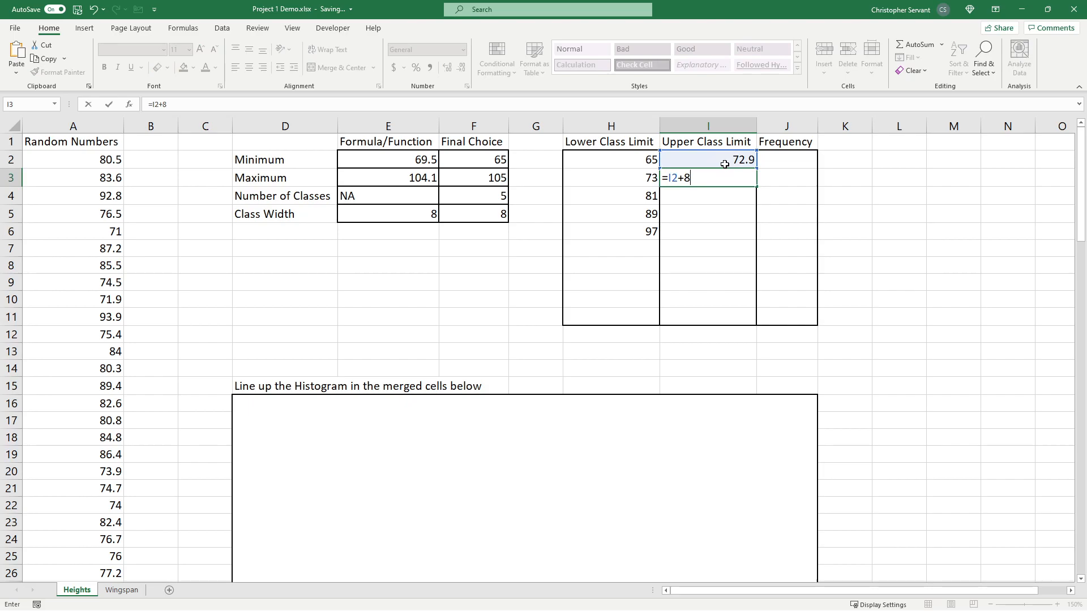
key(Return)
- Fill the upper class limit formula from I3 down through I6
click(730, 177)
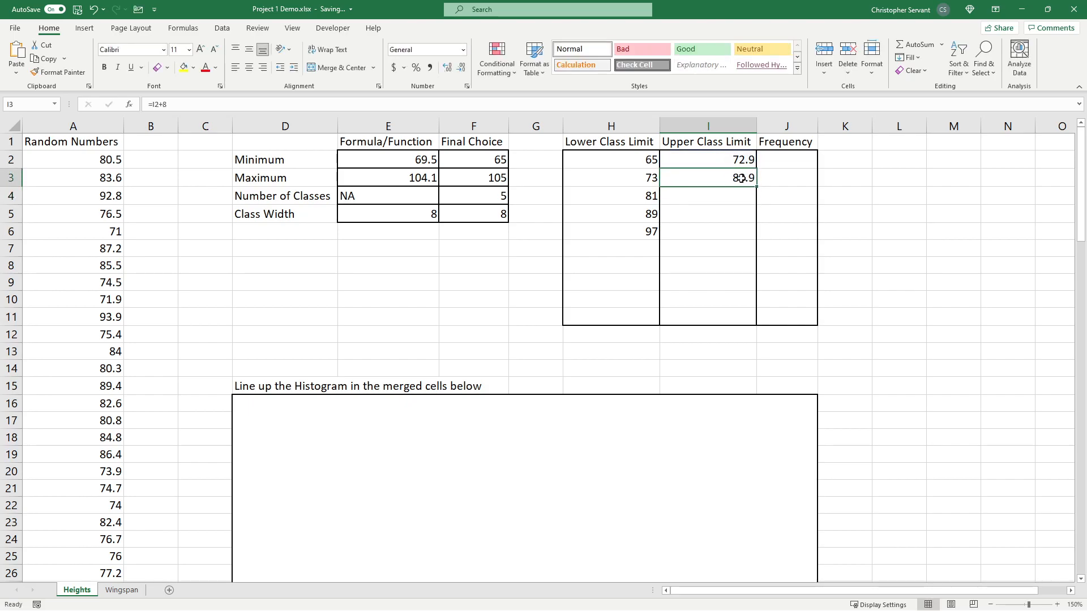
drag(756, 187, 756, 239)
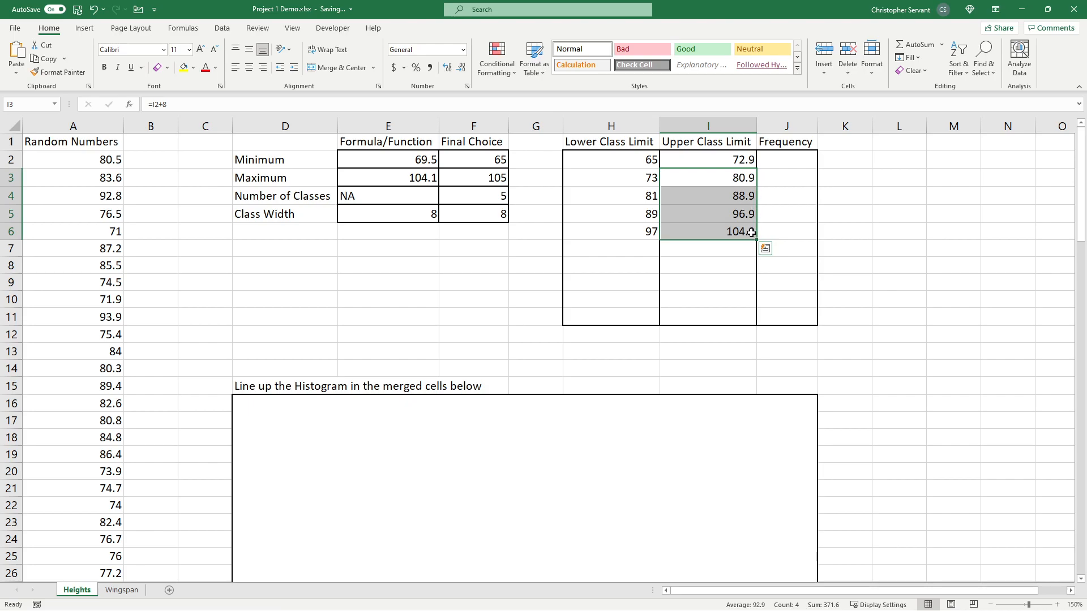
key(ctrl+z)
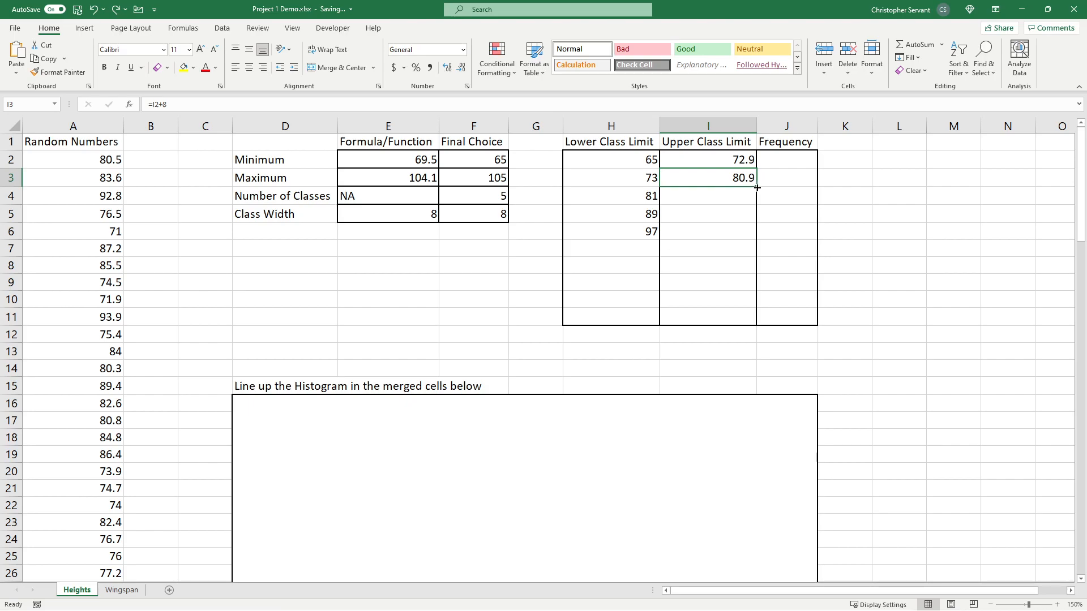
drag(757, 187, 757, 240)
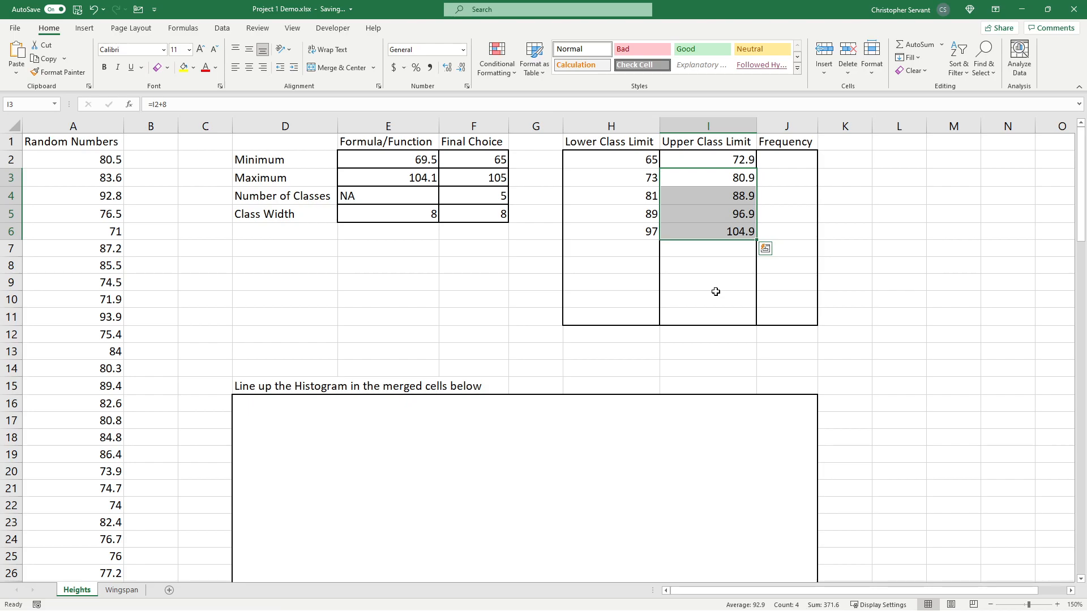
- Begin a COUNTIFS function in the first Frequency cell J2, with the random numbers A2:A101 as the first criteria range
click(791, 158)
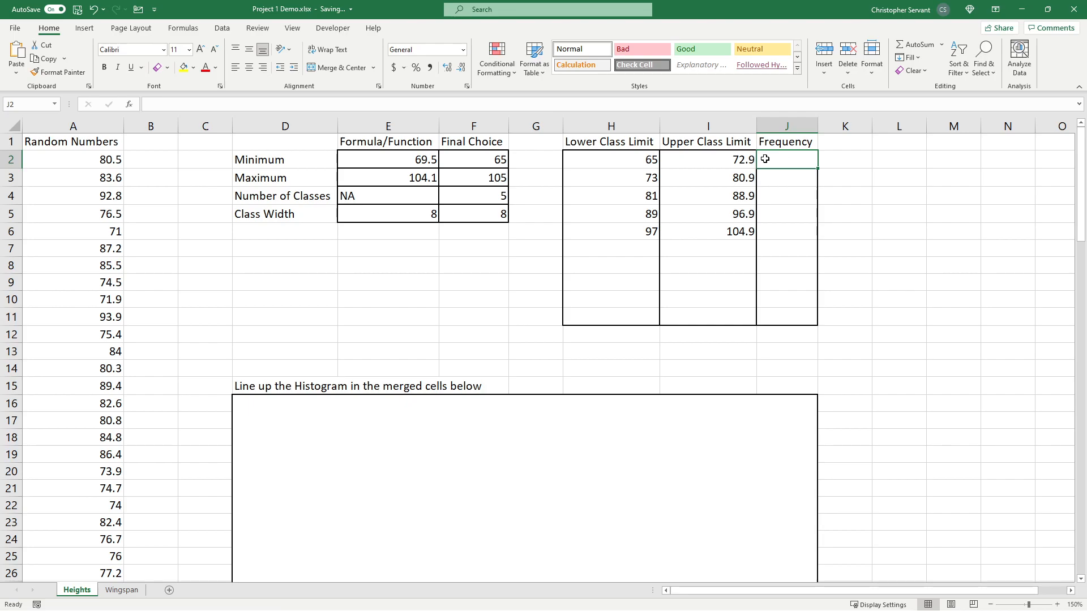
click(650, 161)
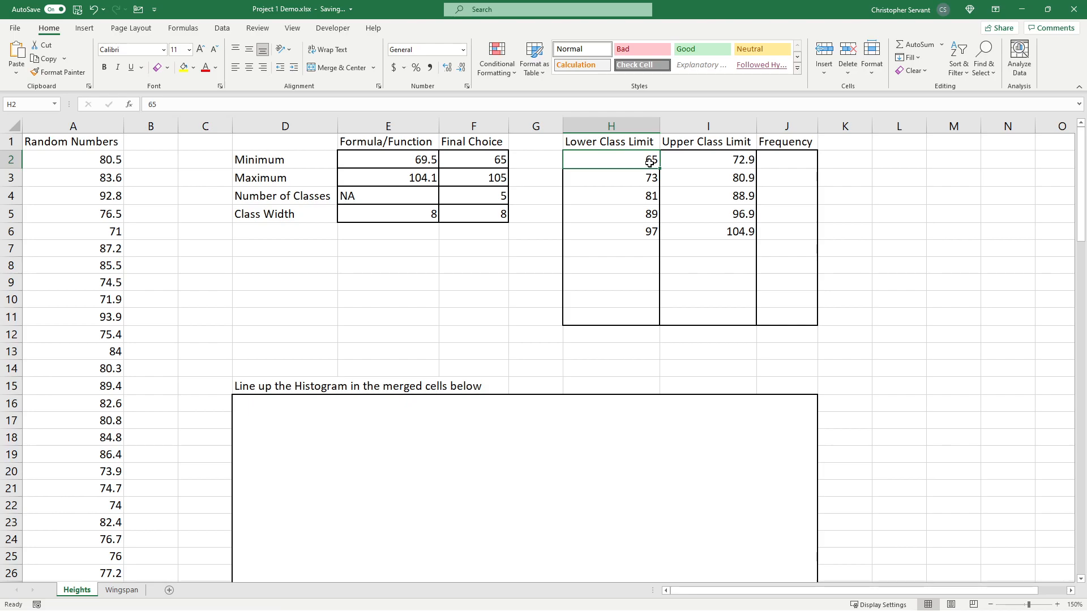
click(686, 161)
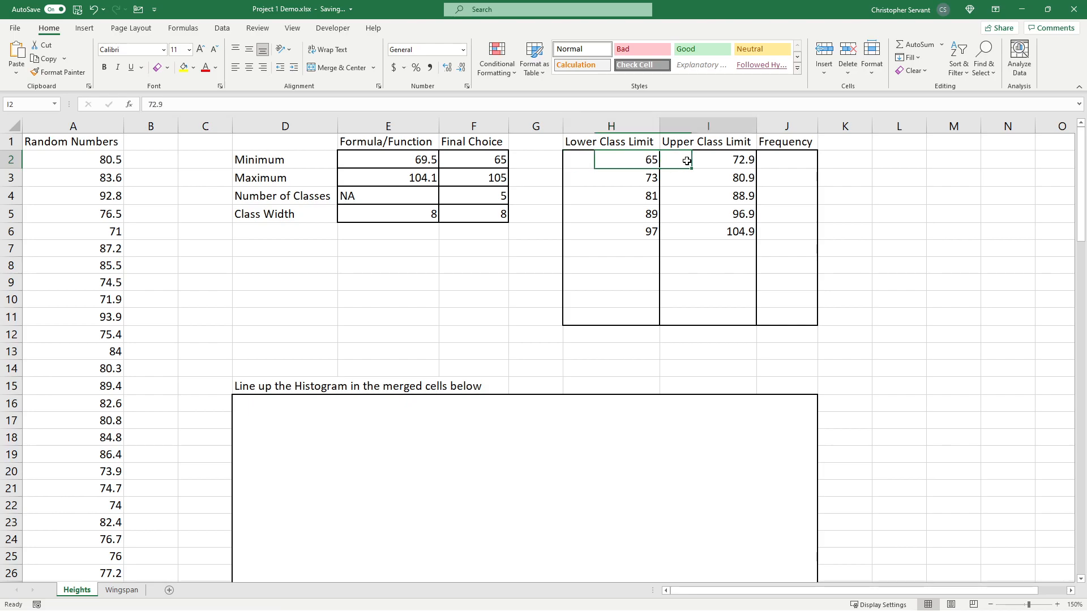
click(790, 164)
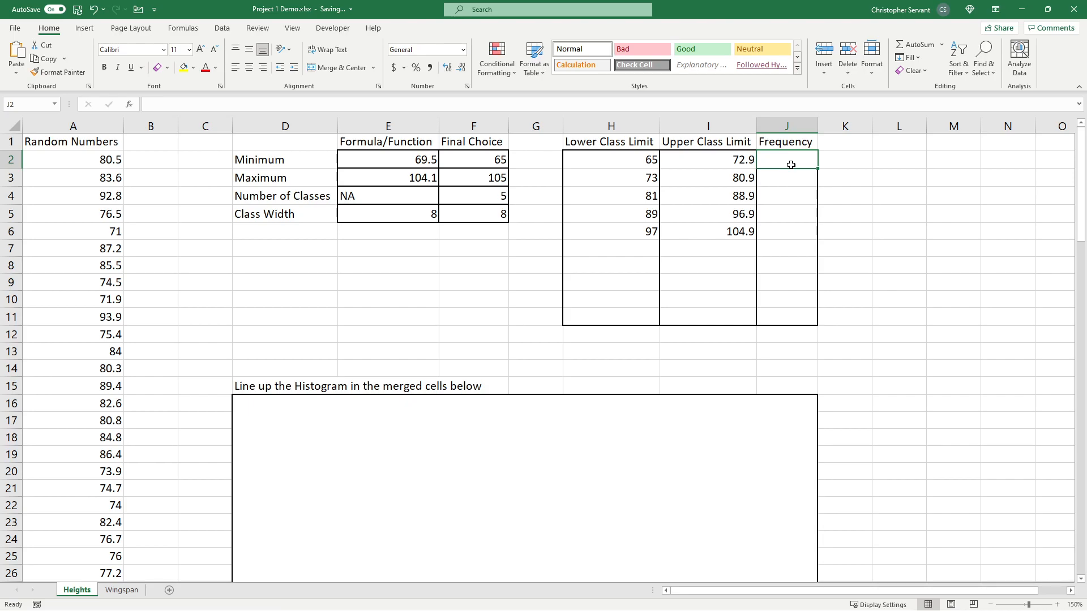
text(=)
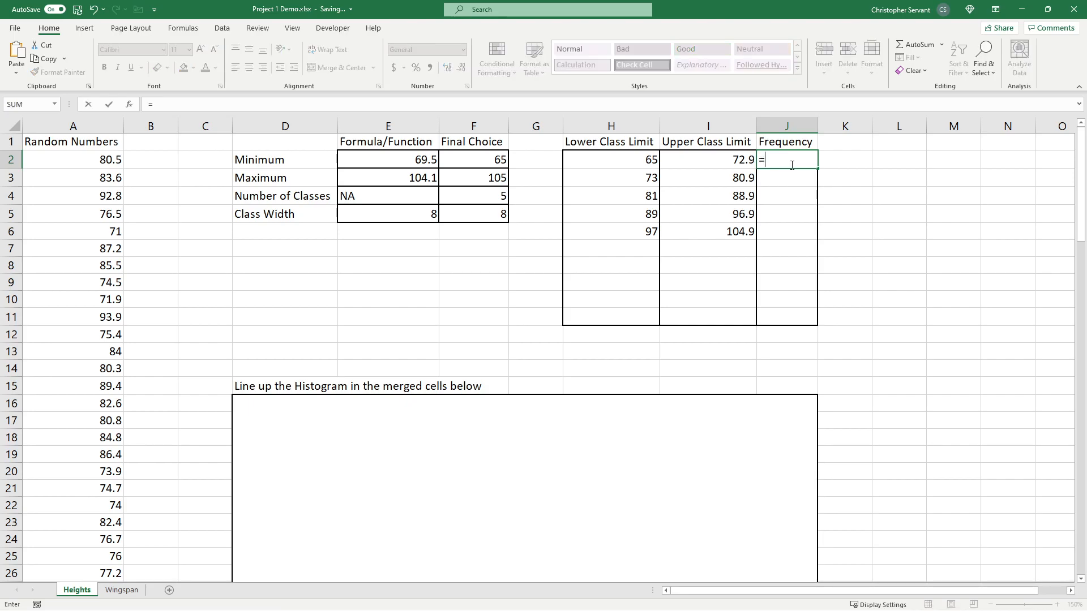
text(countif)
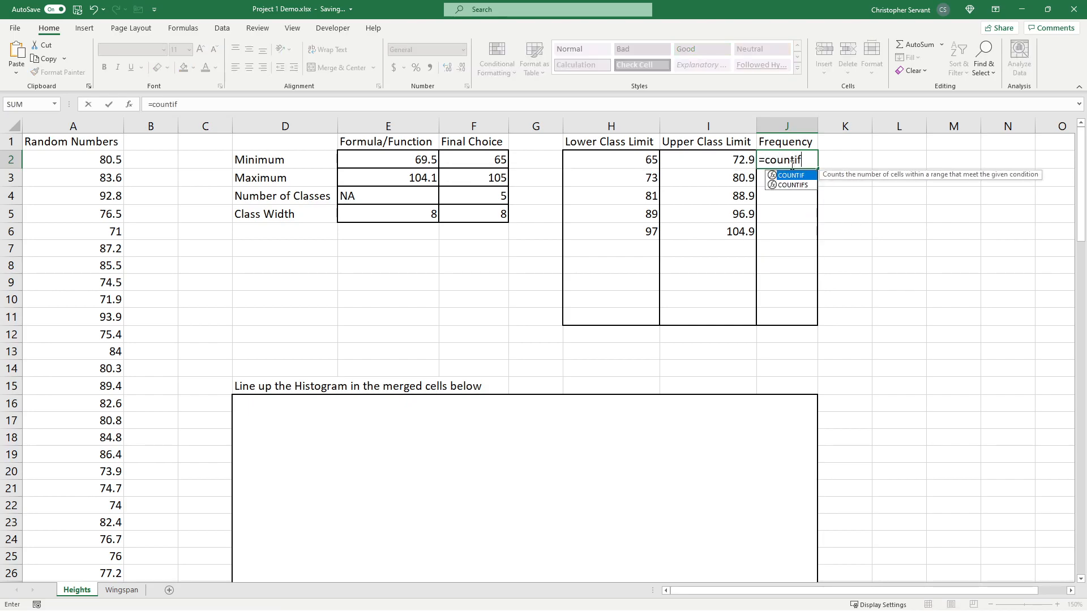
text(s()
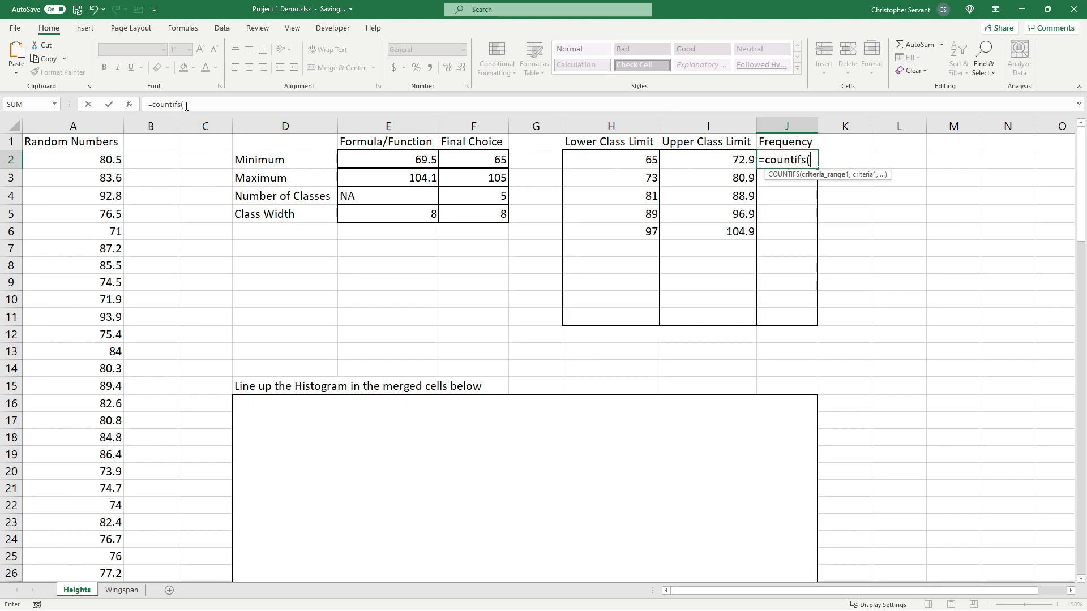
click(130, 105)
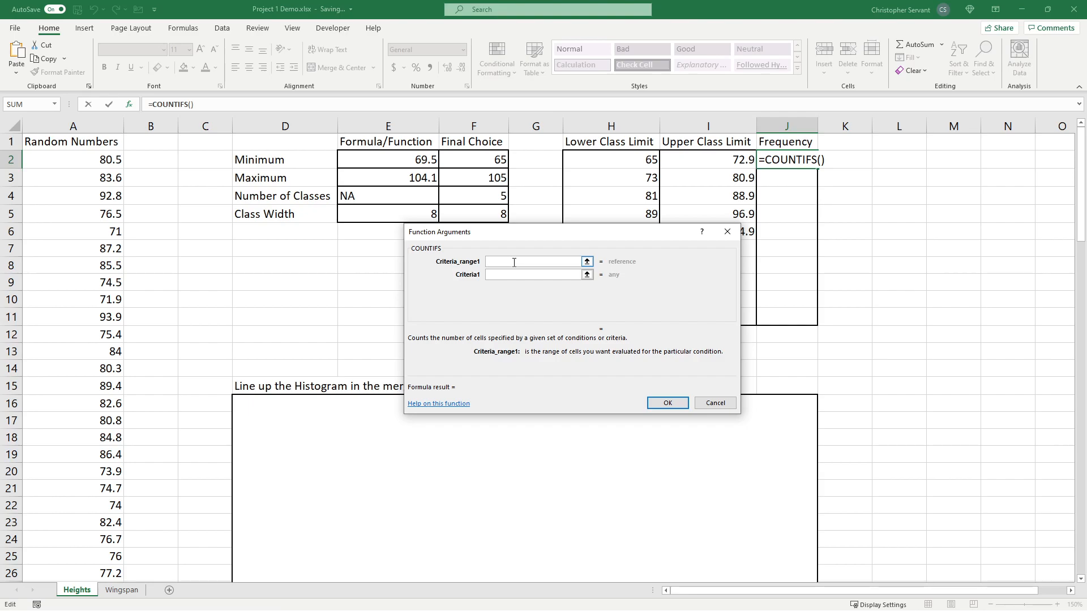
click(115, 160)
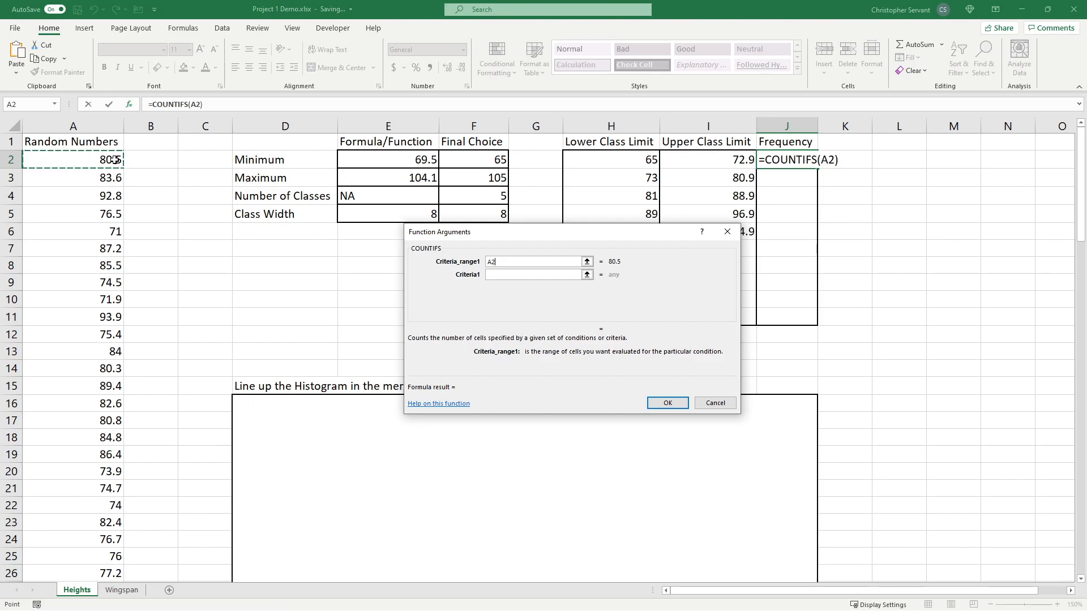
key(ctrl+shift+Down)
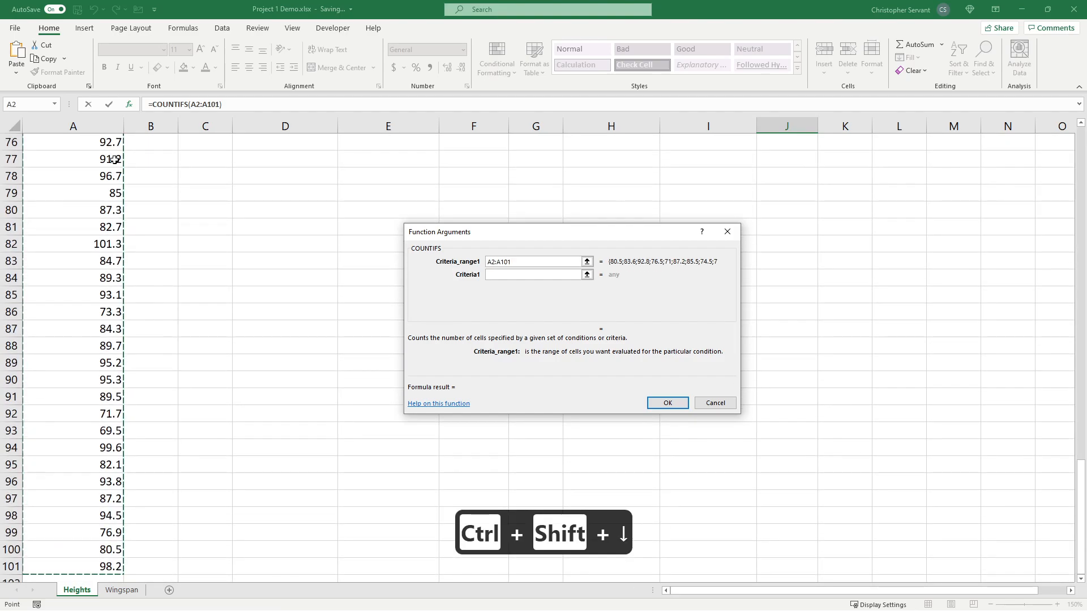
- Set the first COUNTIFS criterion to ">="&H2, so it compares against the first lower class limit
click(492, 274)
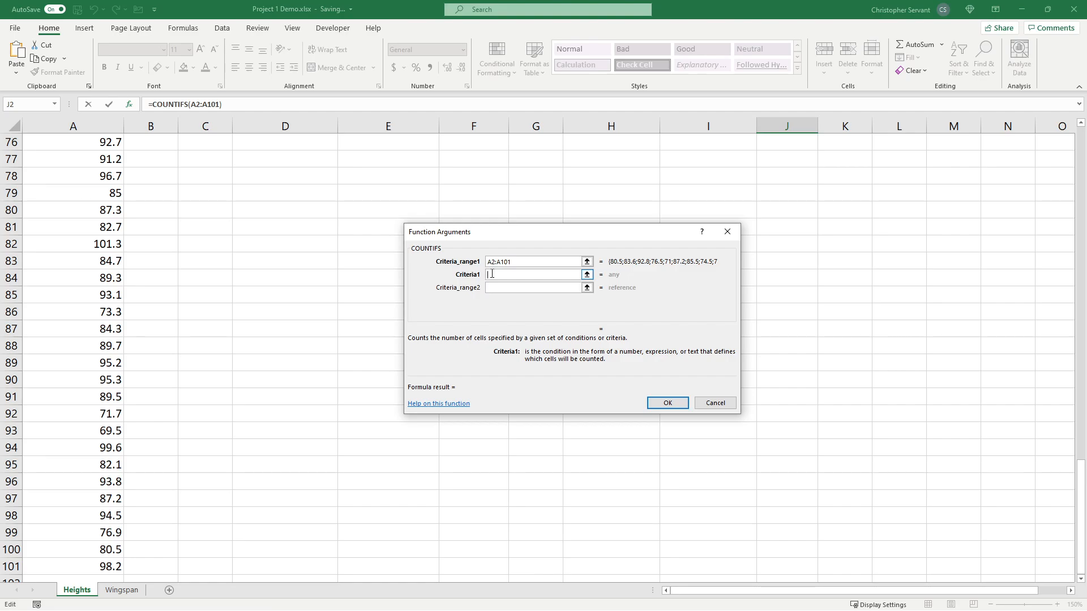
text(">=)
text(")
text(&)
scroll(779, 318, up, 11)
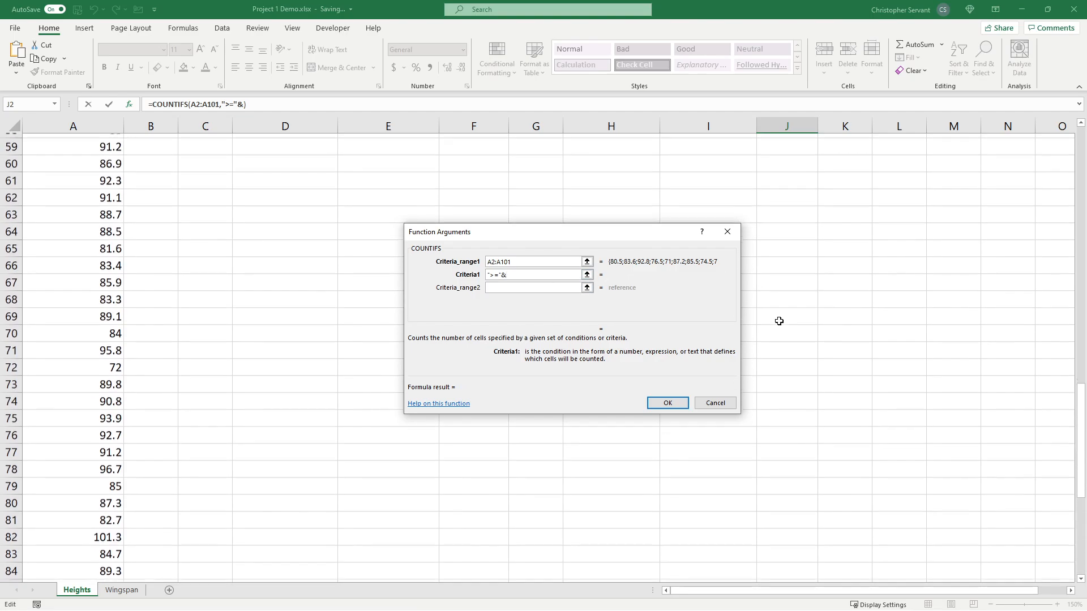
scroll(779, 318, up, 14)
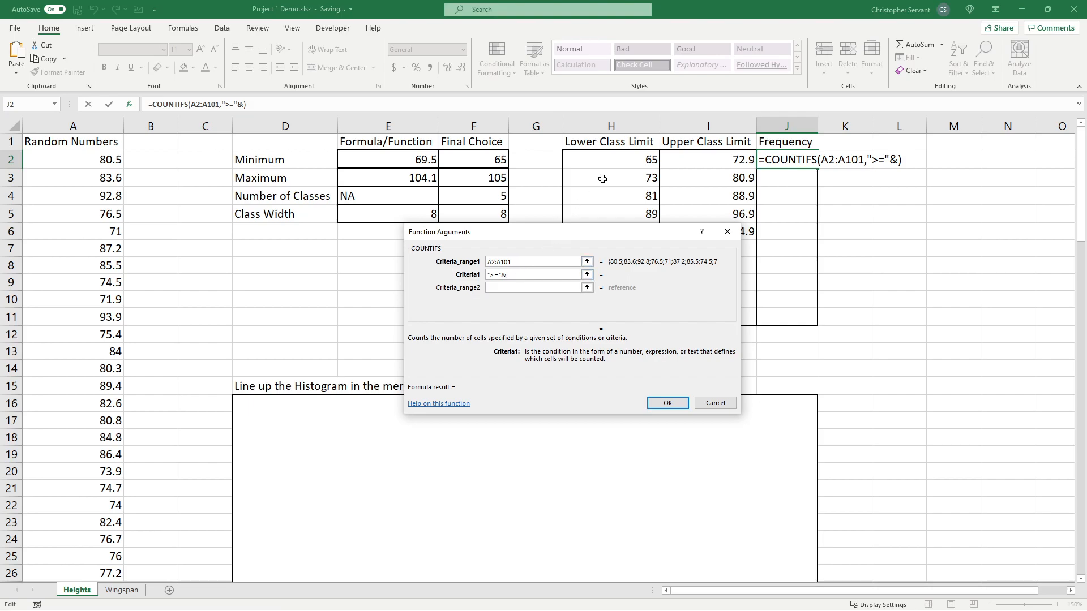
click(621, 162)
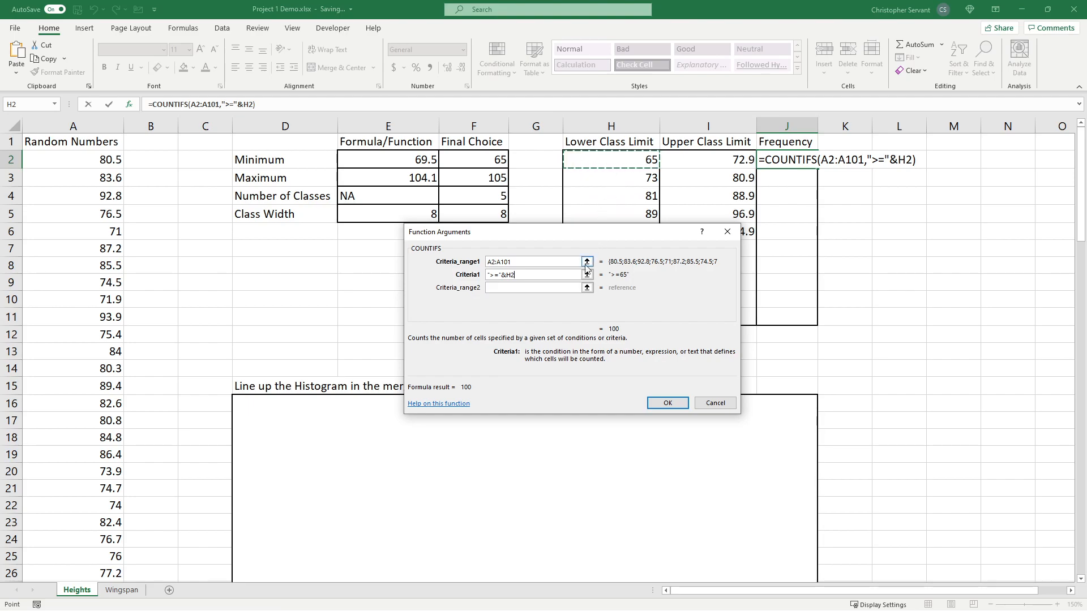
- Add A2:A101 as the second criteria range with the criterion "<="&I2, and enter the COUNTIFS function in J2
click(540, 288)
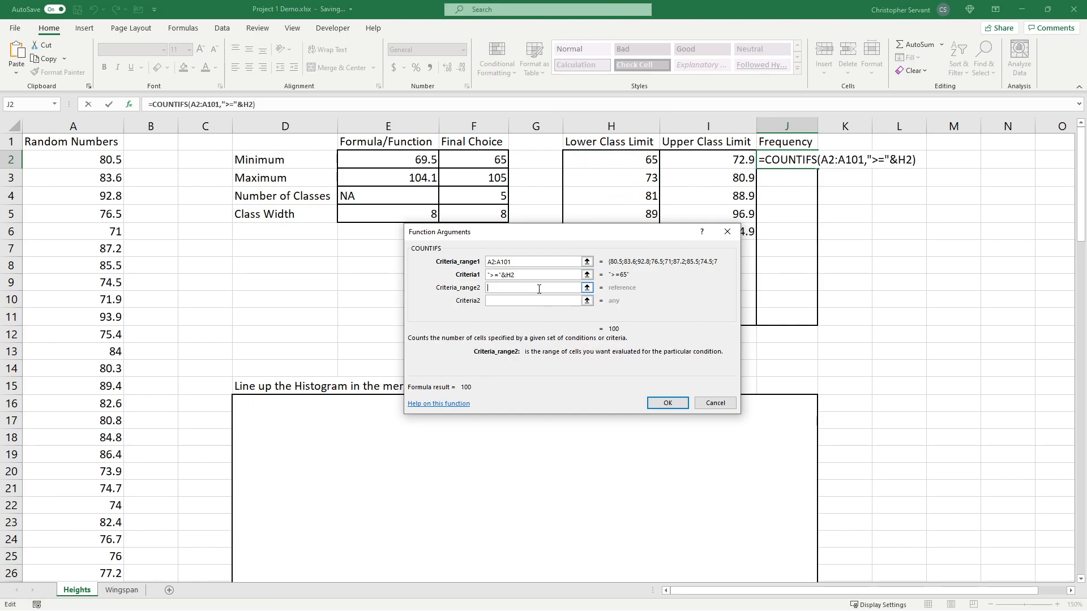
click(97, 161)
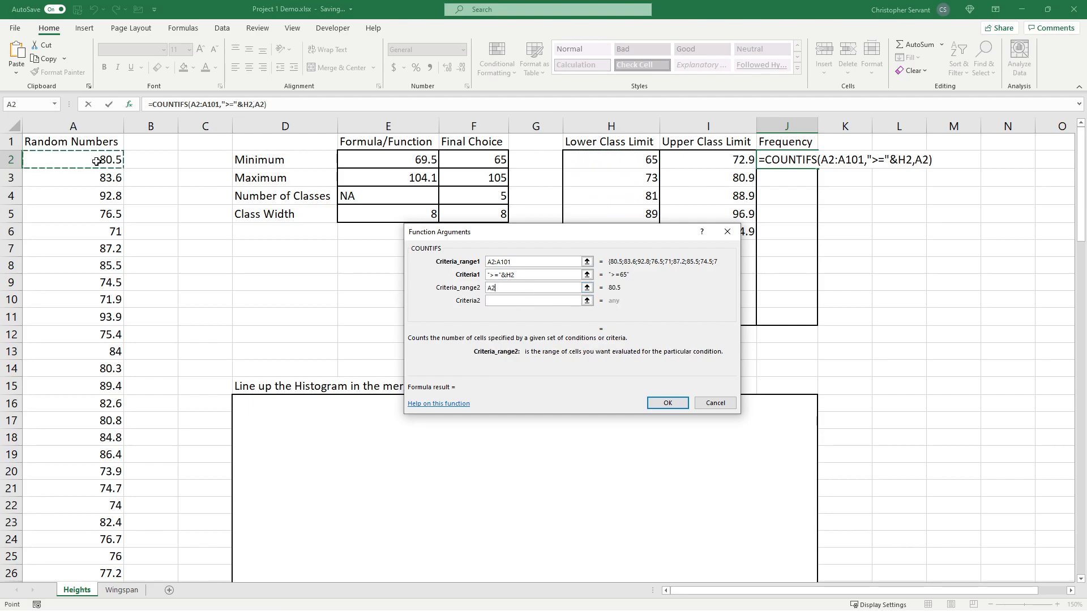
key(ctrl+shift+Down)
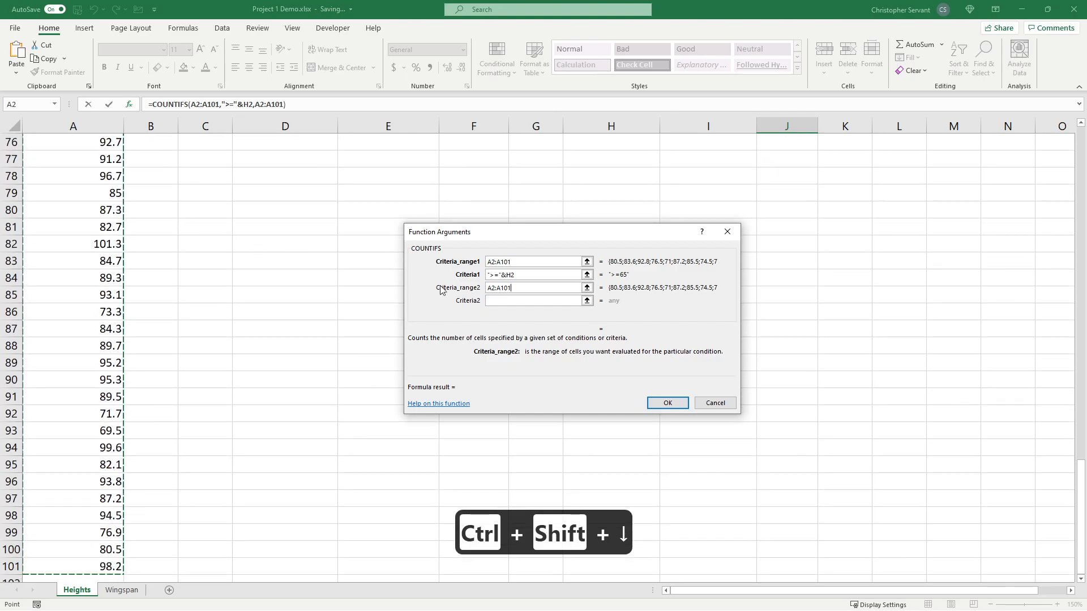
click(548, 304)
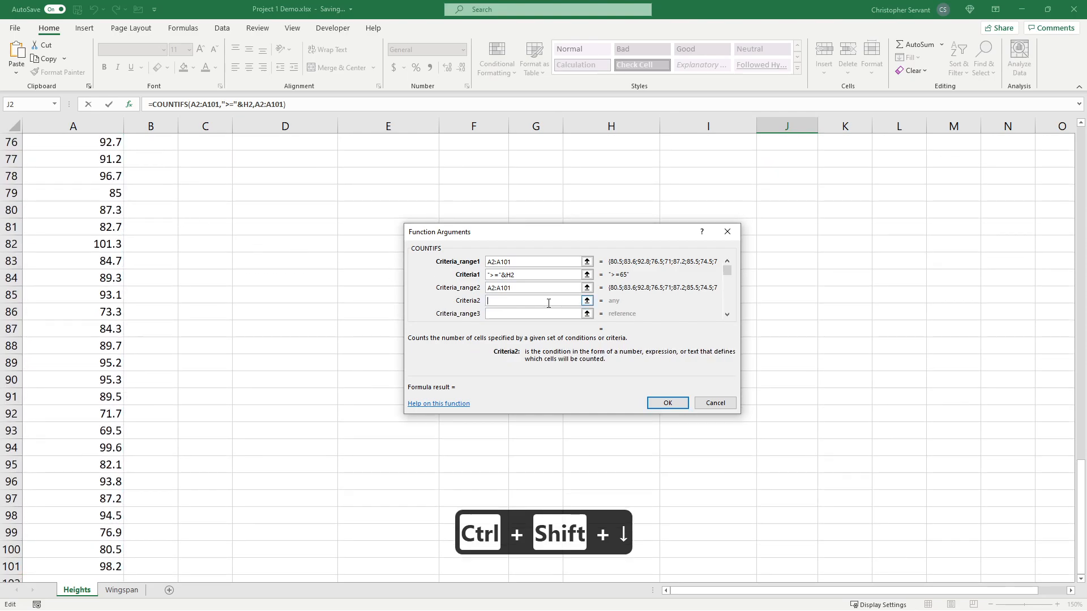
text("<)
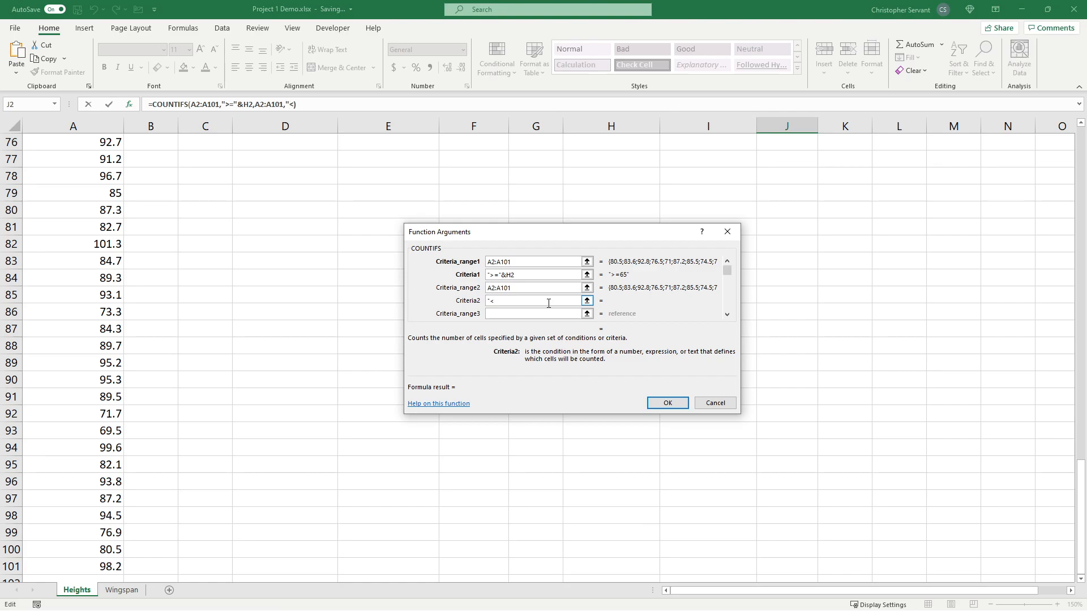
text(=")
text(&)
scroll(548, 303, up, 20)
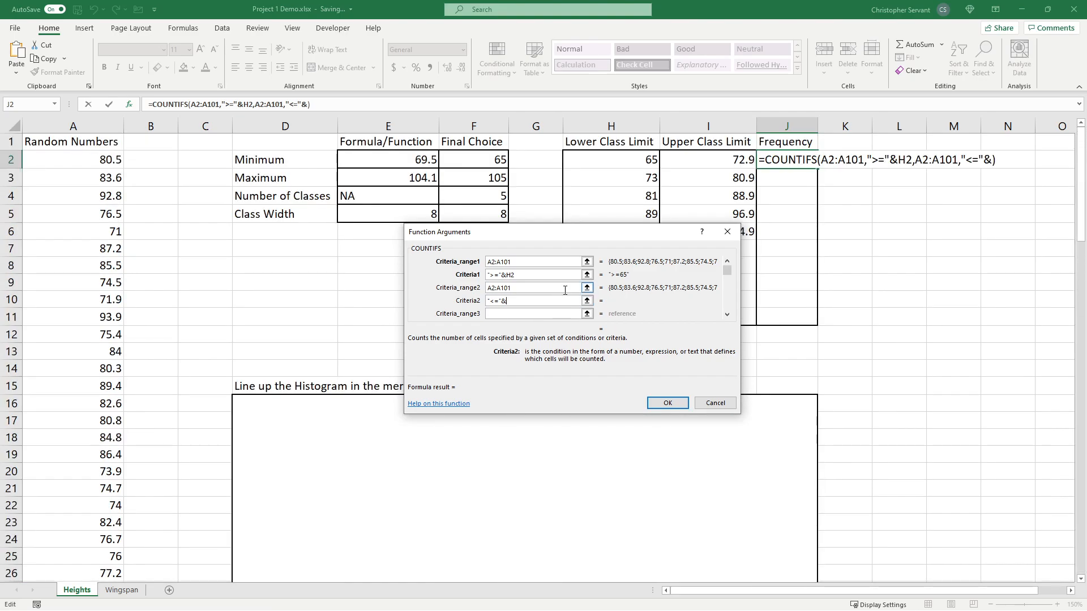
click(720, 165)
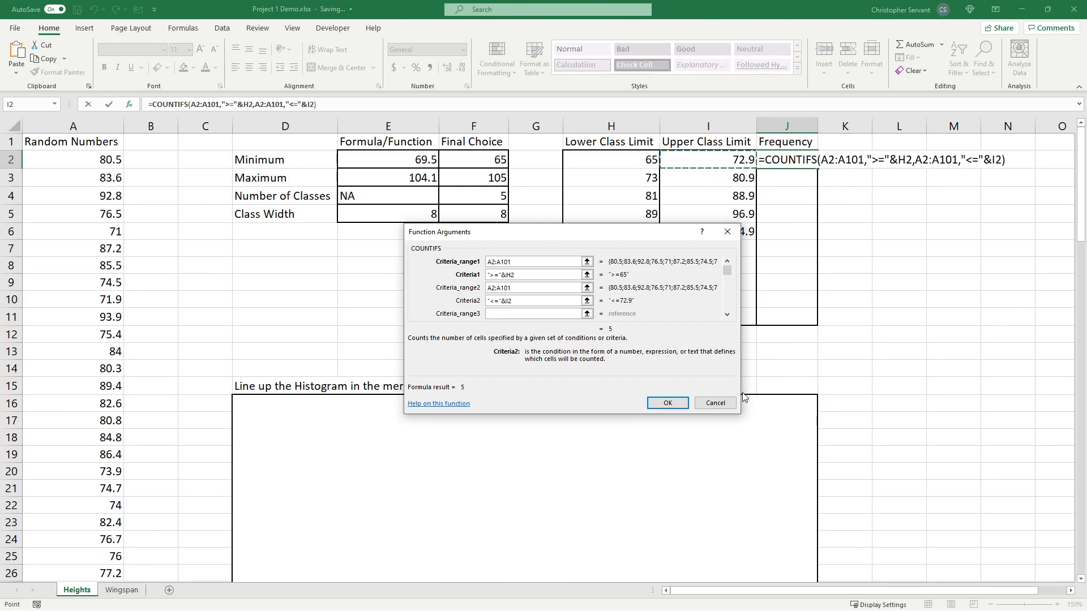
click(667, 403)
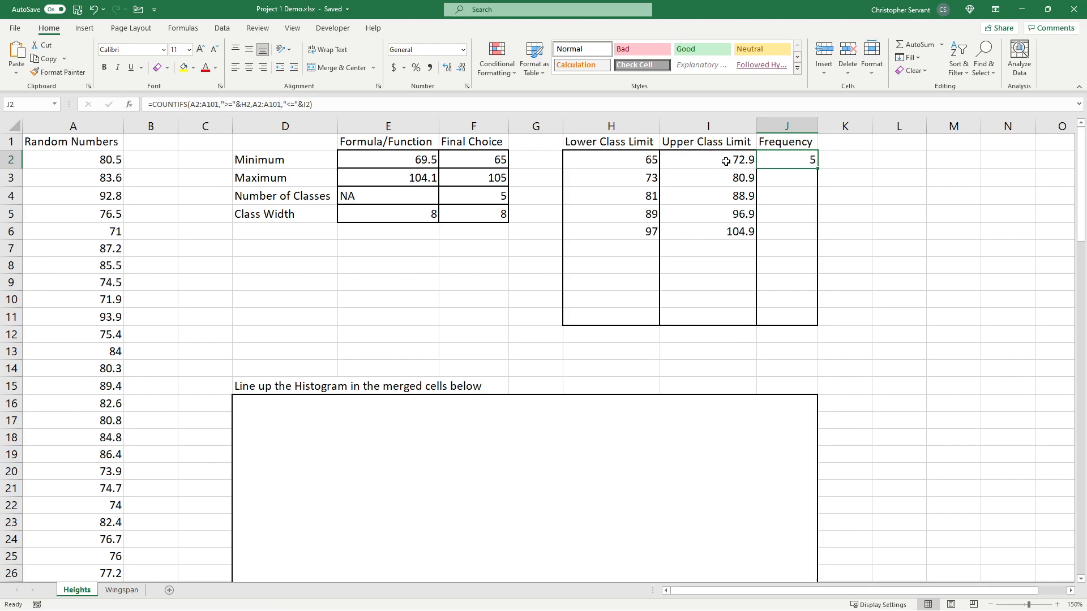
- Try filling the COUNTIFS formula from J2 into J3 and inspect the error options for J3
drag(819, 171, 815, 182)
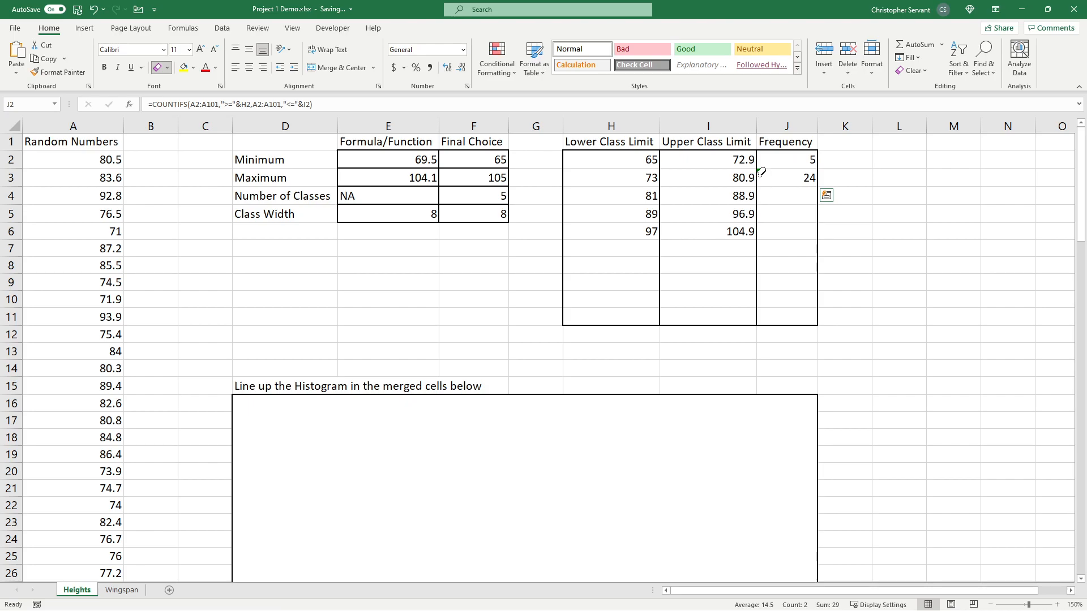
click(778, 196)
click(770, 178)
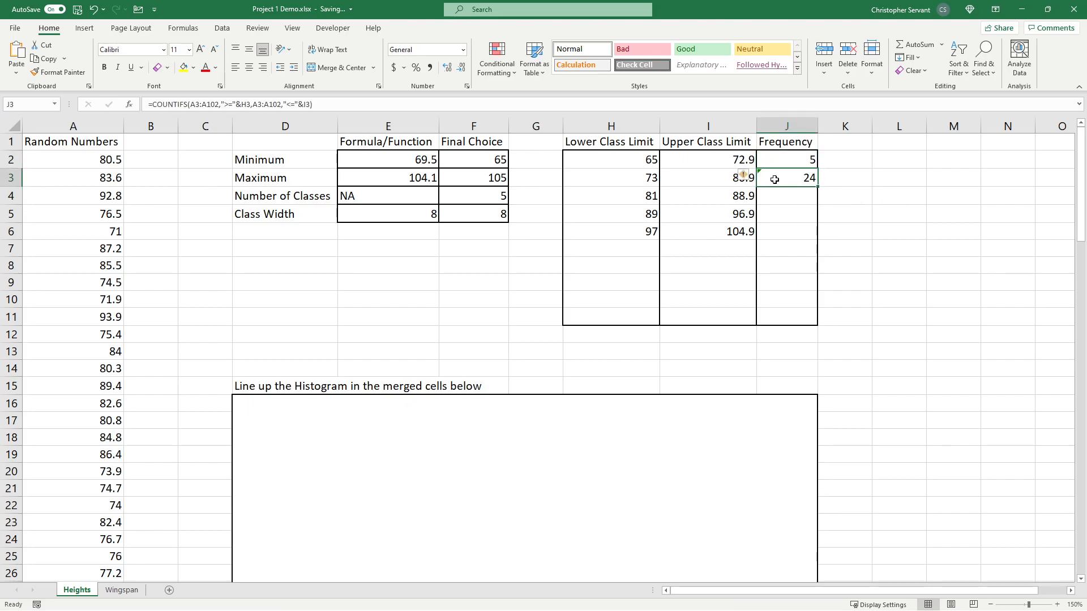
click(745, 178)
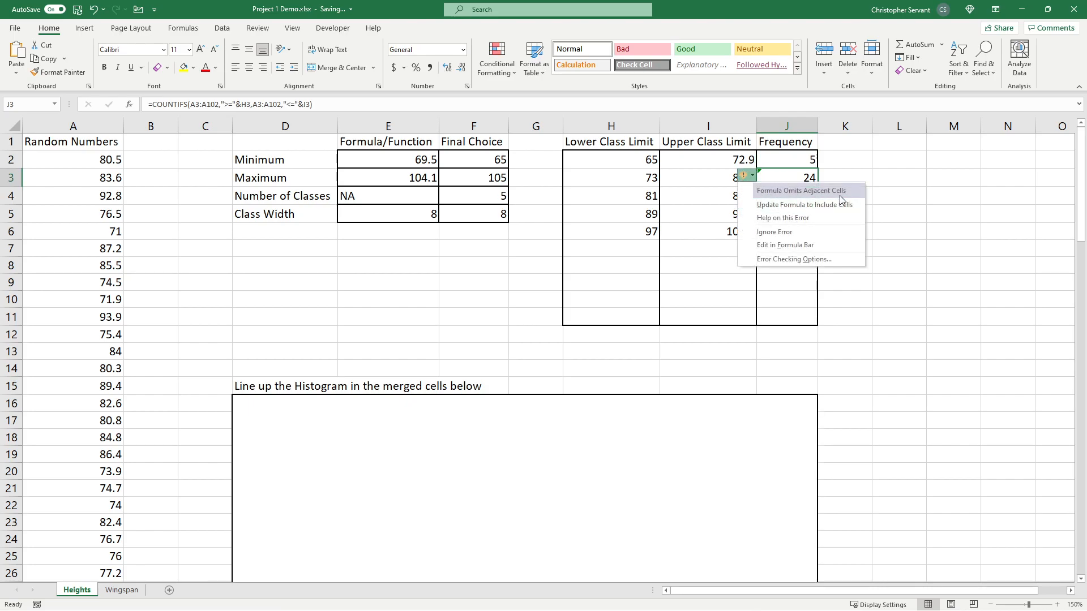
click(911, 180)
click(788, 176)
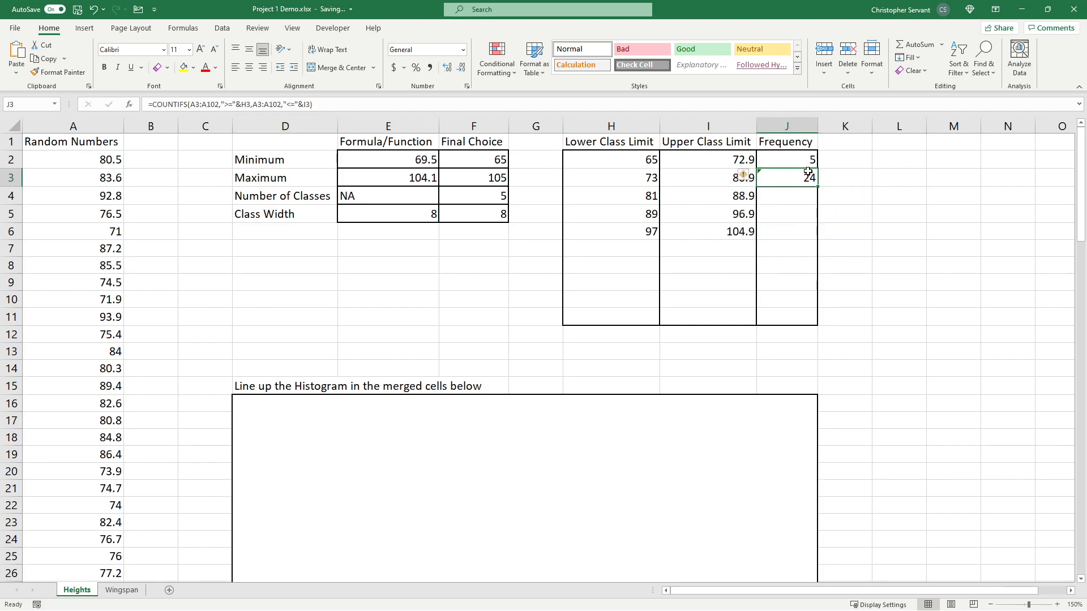
- Clear all arguments from the COUNTIFS formula in J3 and set its first criteria range to A2:A101
click(334, 103)
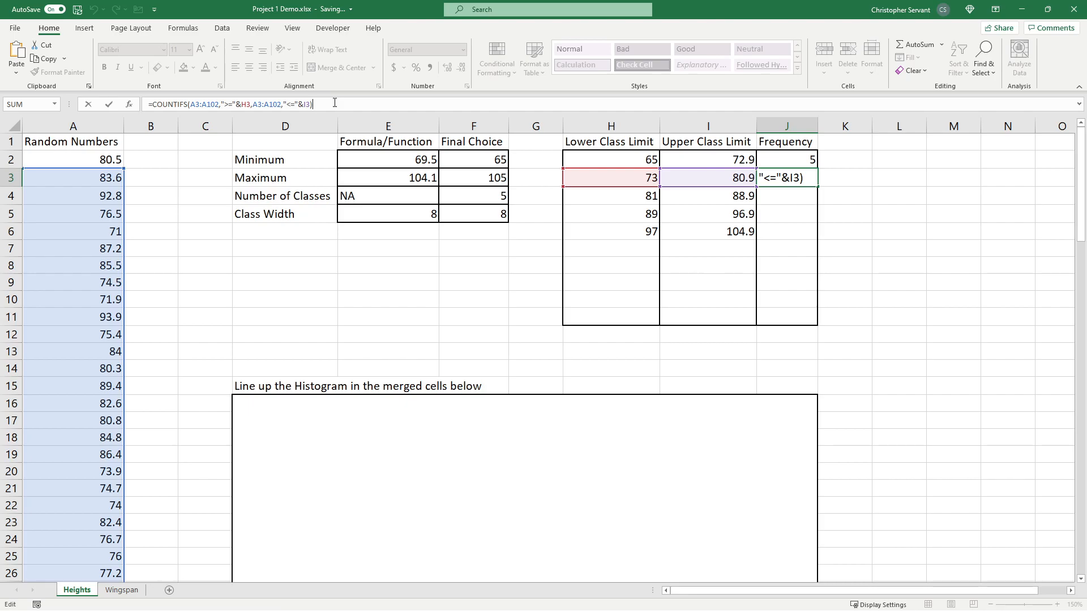
drag(319, 104, 190, 105)
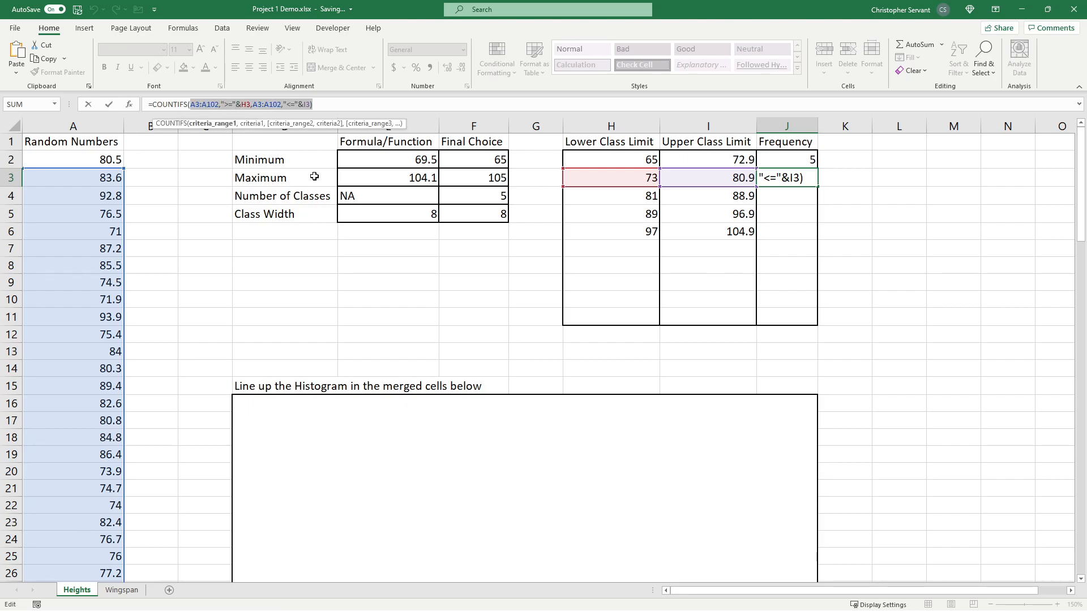
key(BackSpace)
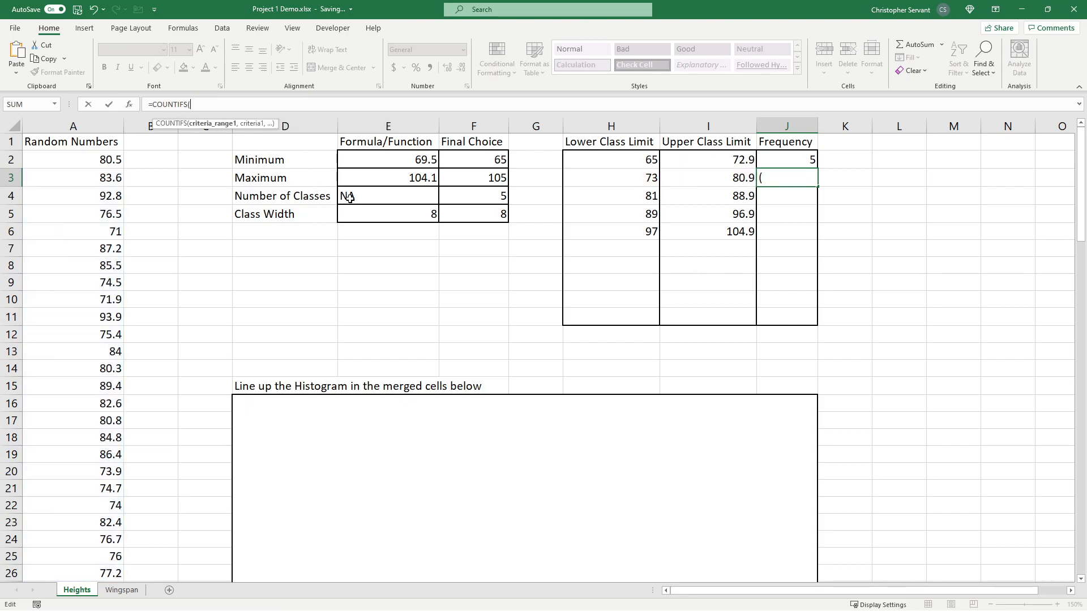
click(130, 104)
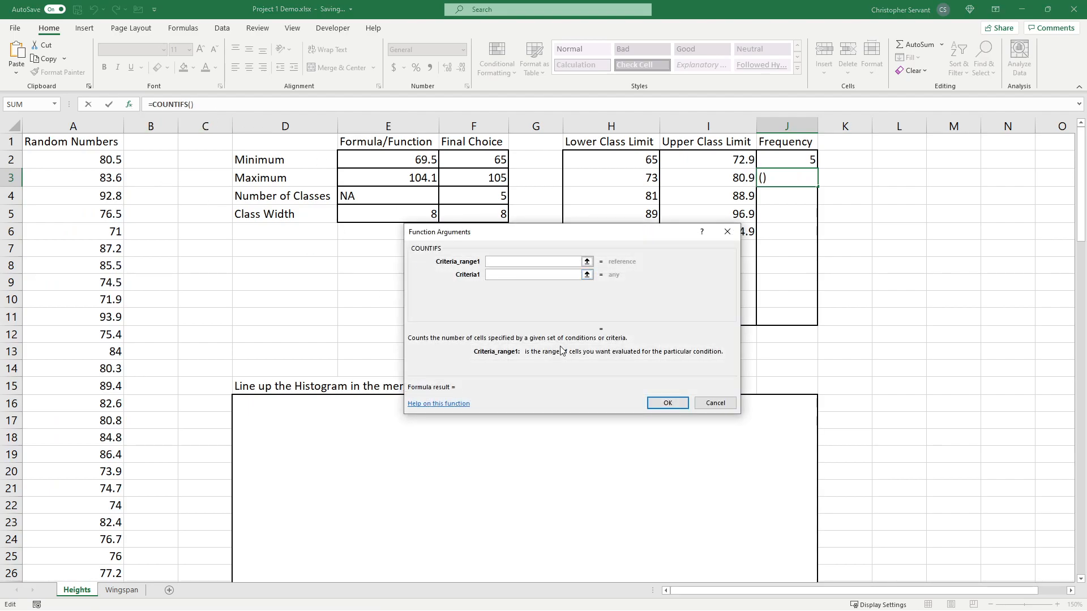
click(99, 164)
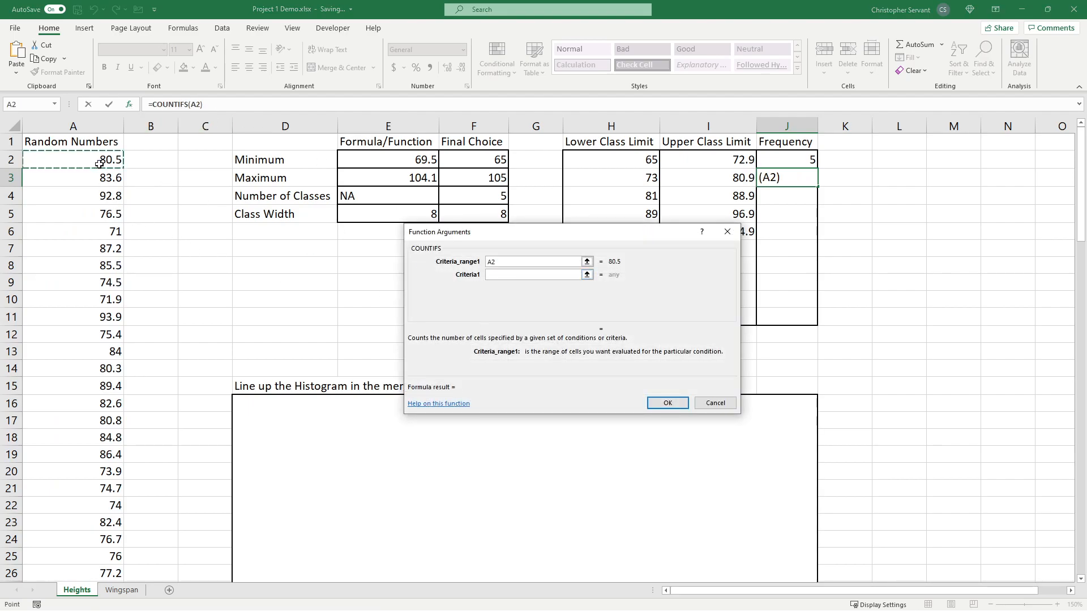
key(ctrl+shift+Down)
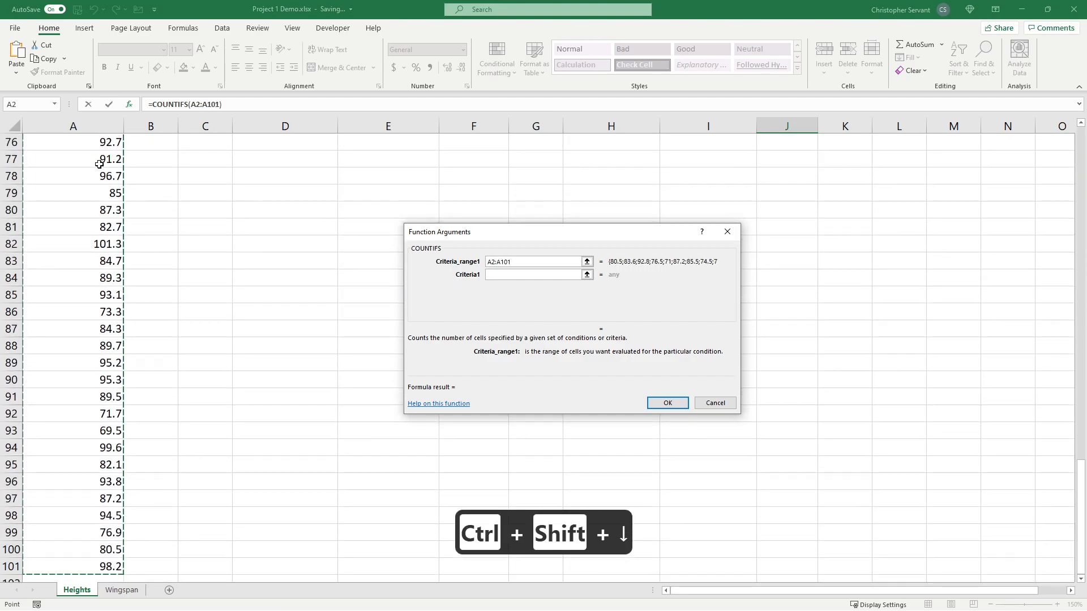
- Set the first criterion of the J3 COUNTIFS function to ">="&H3
click(569, 274)
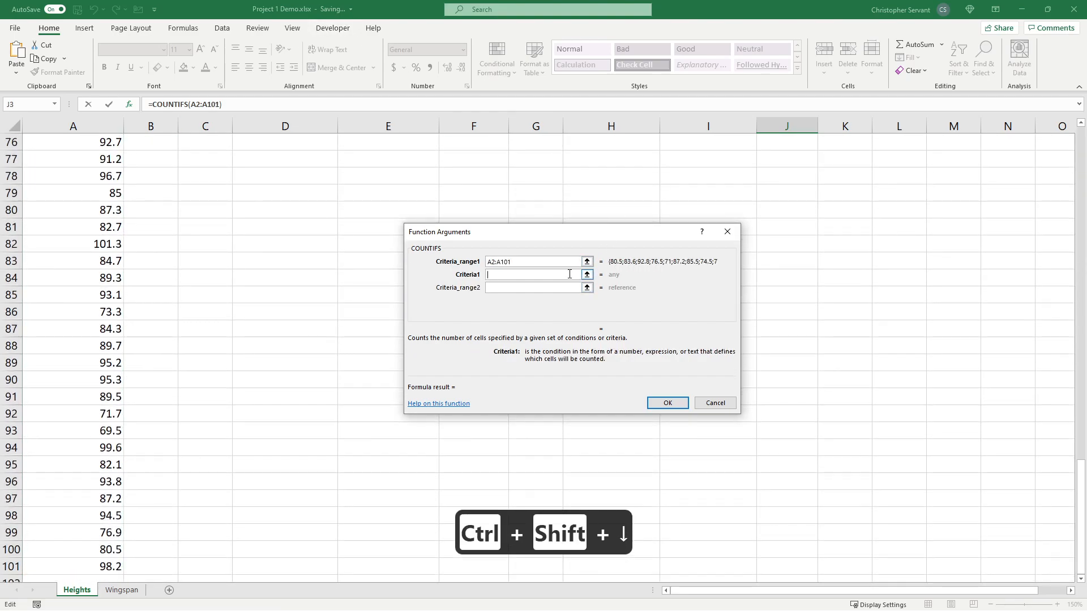
text(">)
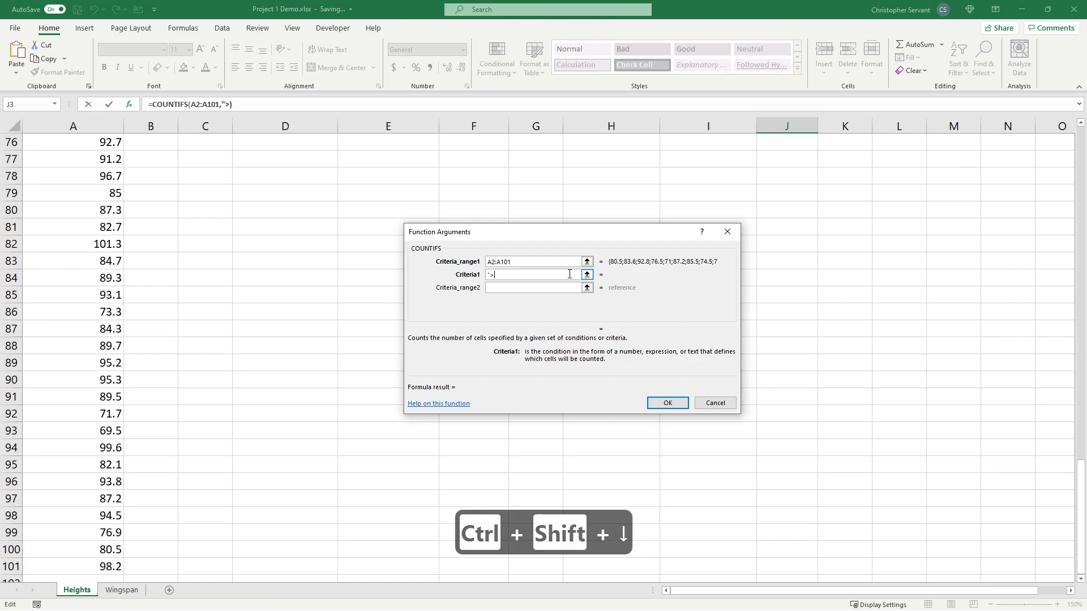
text(="&)
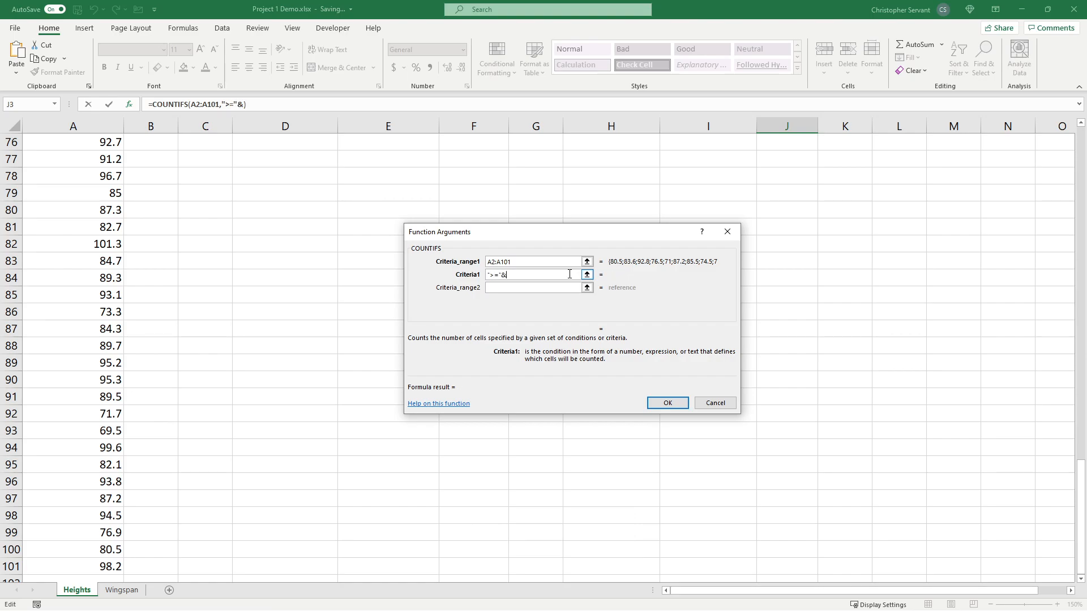
scroll(638, 209, up, 19)
scroll(638, 210, up, 6)
click(650, 180)
- Add A2:A101 as the second criteria range in J3's COUNTIFS function, with the criterion "<="&I3
click(566, 287)
click(94, 153)
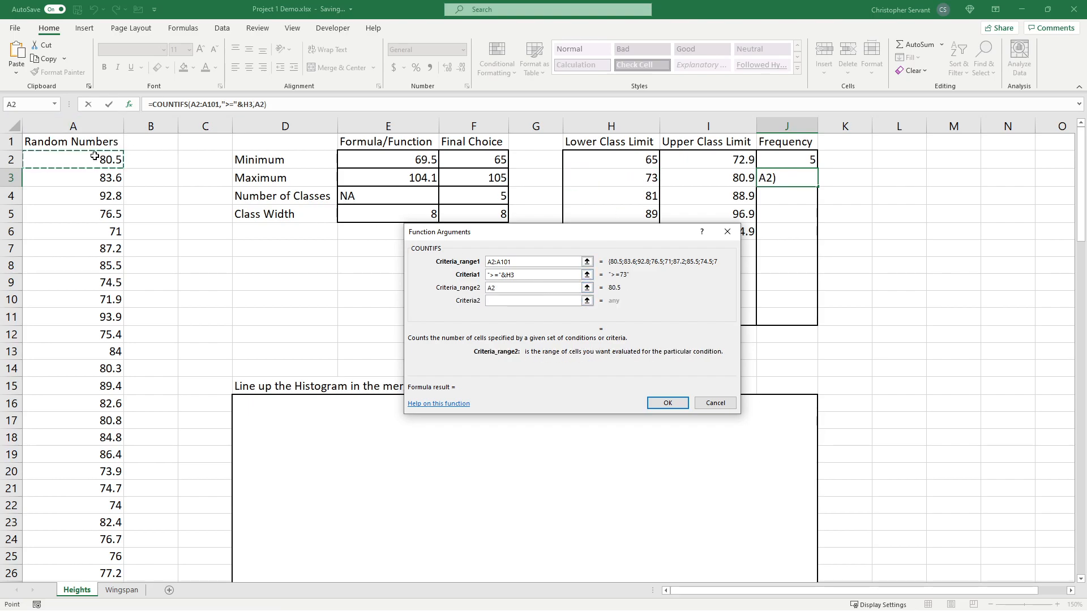
key(ctrl+shift+Down)
click(492, 300)
text(")
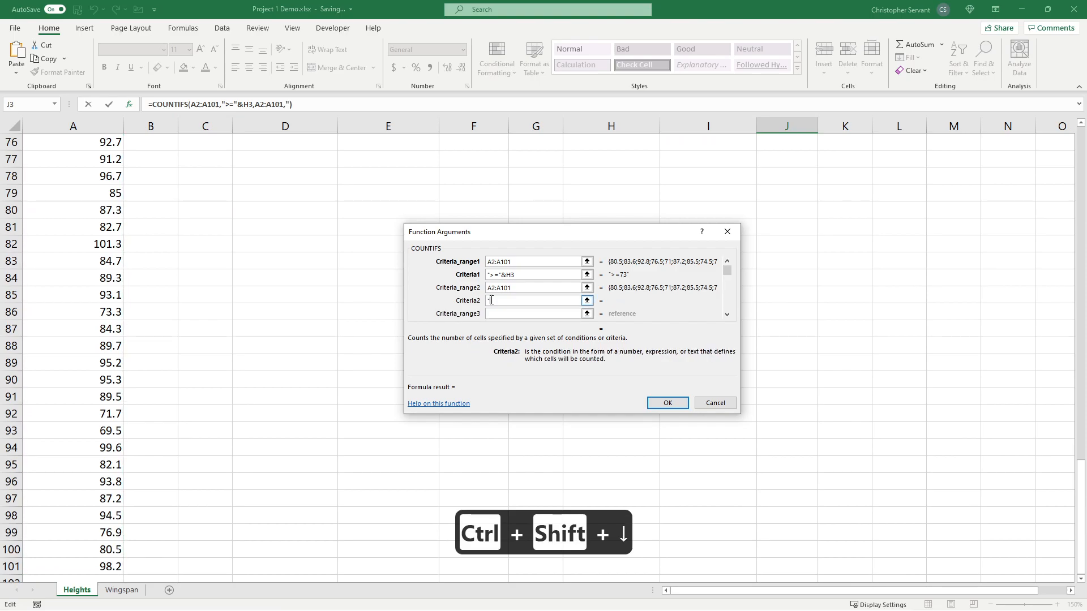
text(<="&)
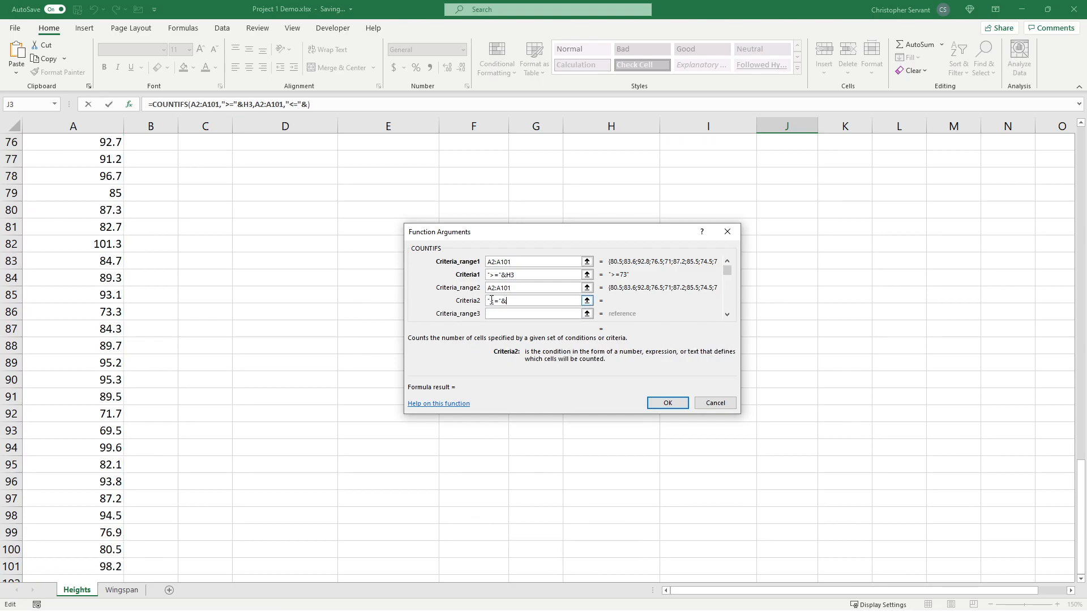
scroll(840, 362, up, 20)
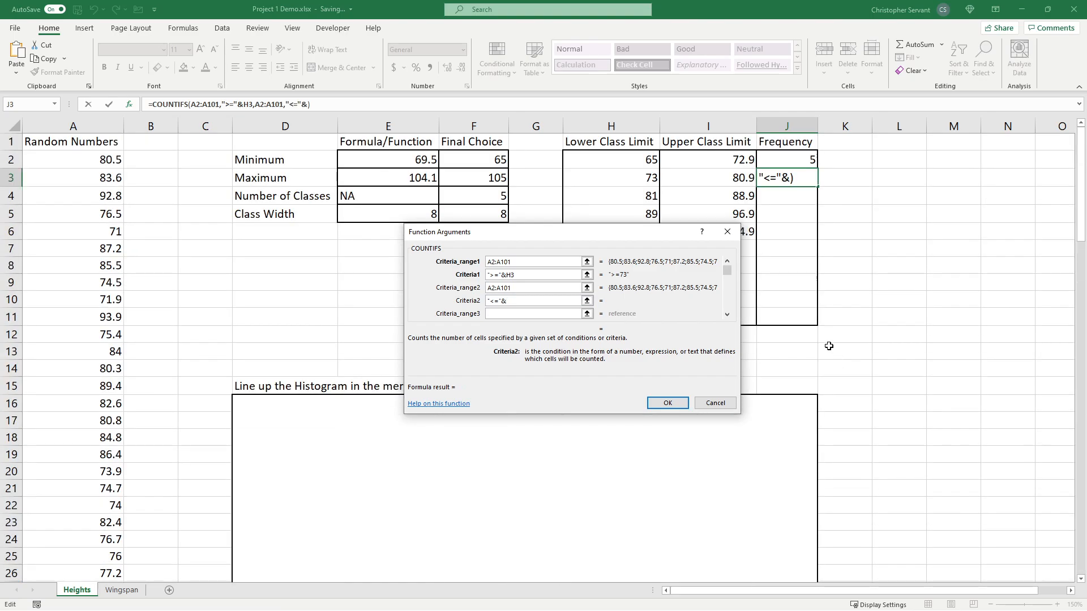
click(733, 180)
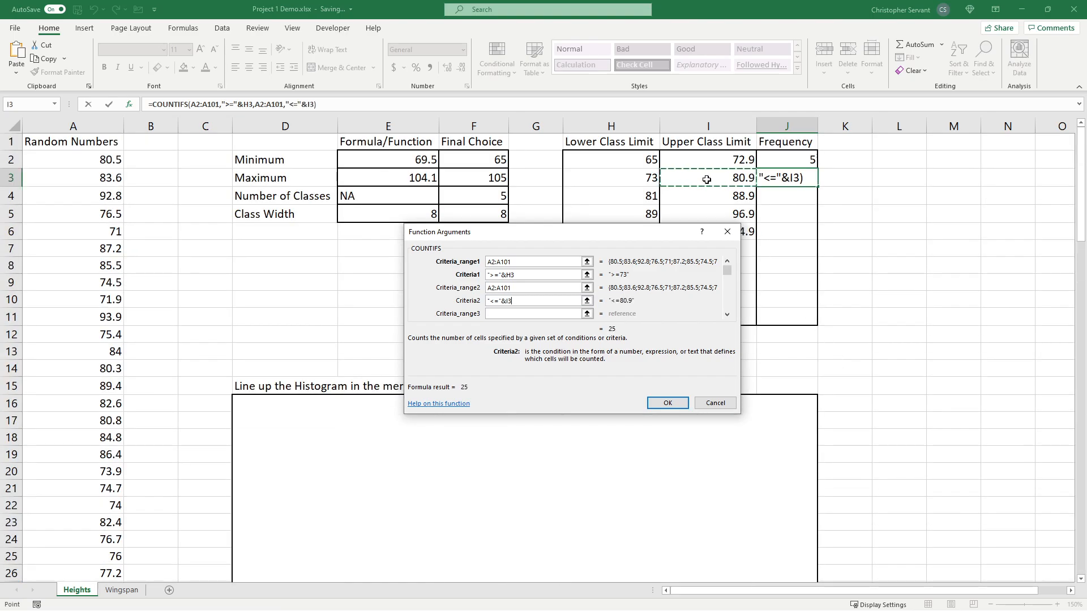
- Make both criteria ranges absolute as $A$2:$A$101 and enter the COUNTIFS function in J3
click(522, 260)
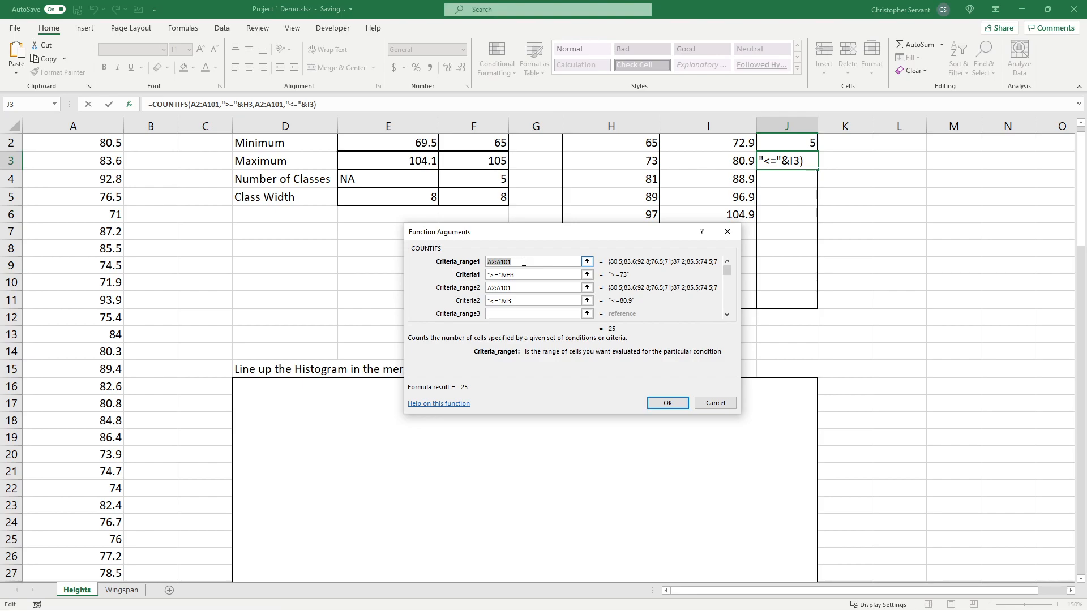
key(F4)
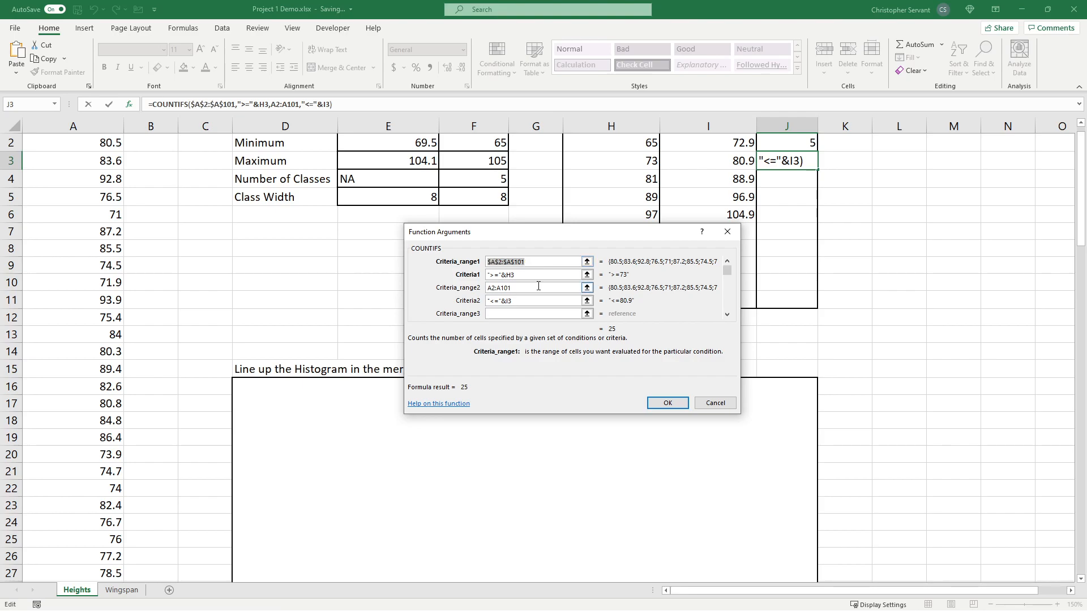
double_click(515, 288)
key(F4)
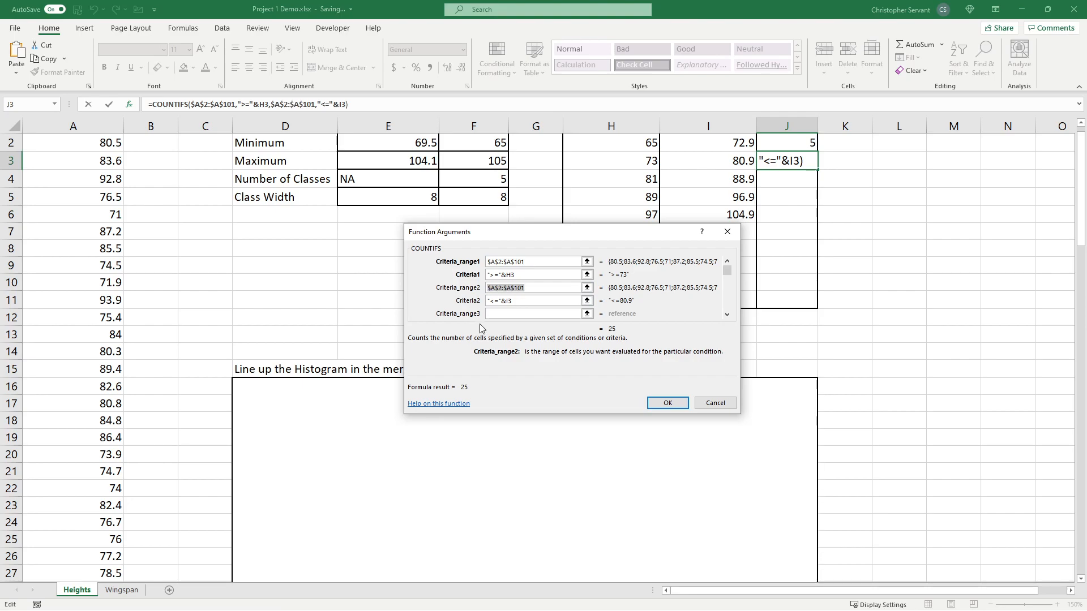
click(667, 403)
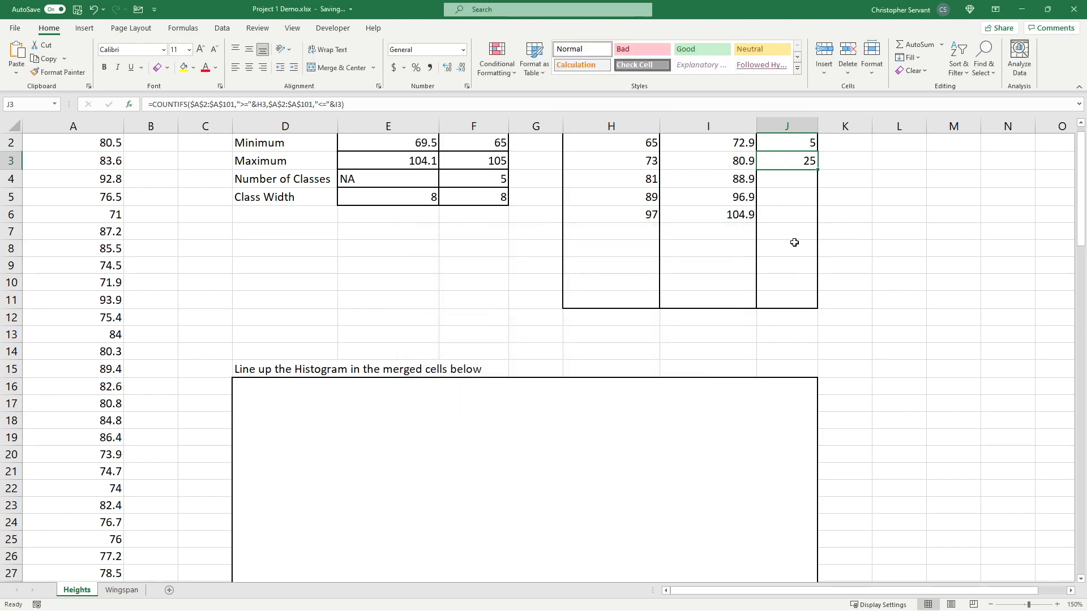
- Fill the COUNTIFS formula from J3 down through J6 and select J4 to check its references
scroll(788, 243, up, 1)
drag(817, 186, 813, 233)
click(762, 194)
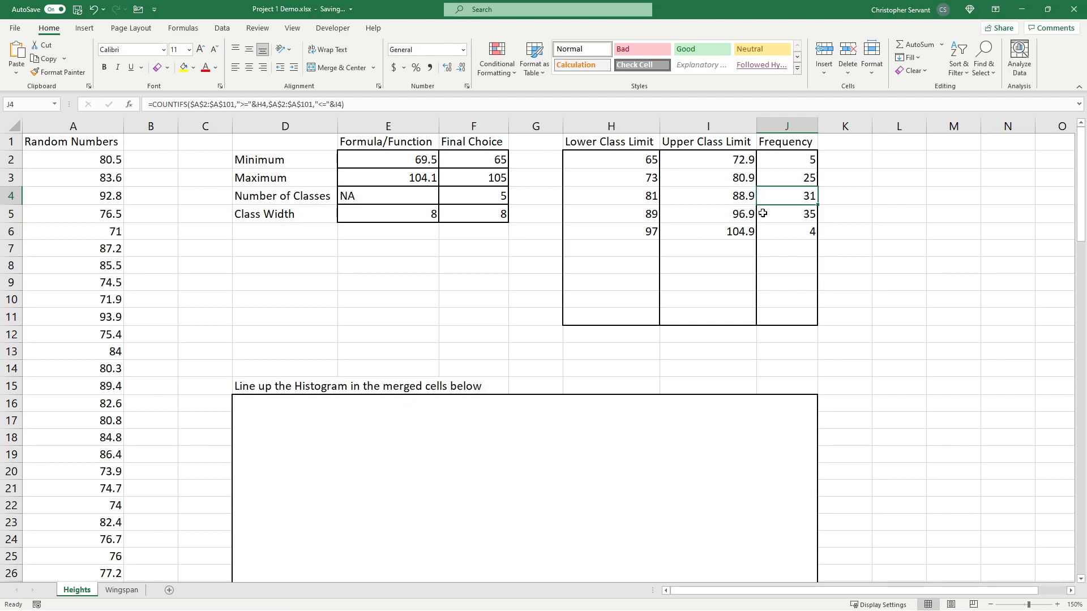
- Inspect the cell references of the COUNTIFS formulas in J3 and J4, leaving both formulas unedited
click(773, 180)
click(395, 105)
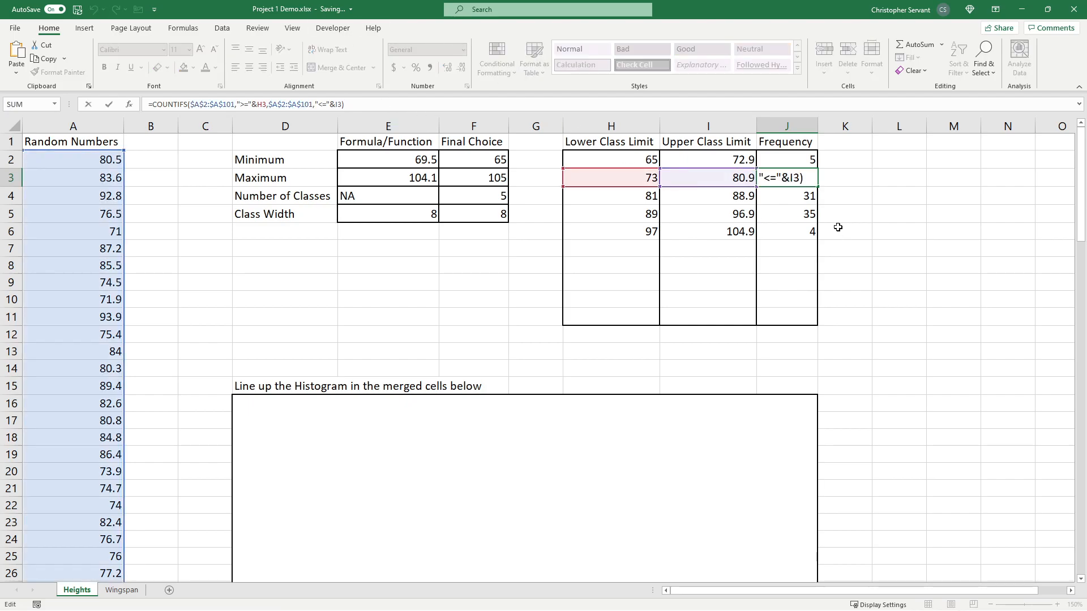
click(795, 200)
key(F2)
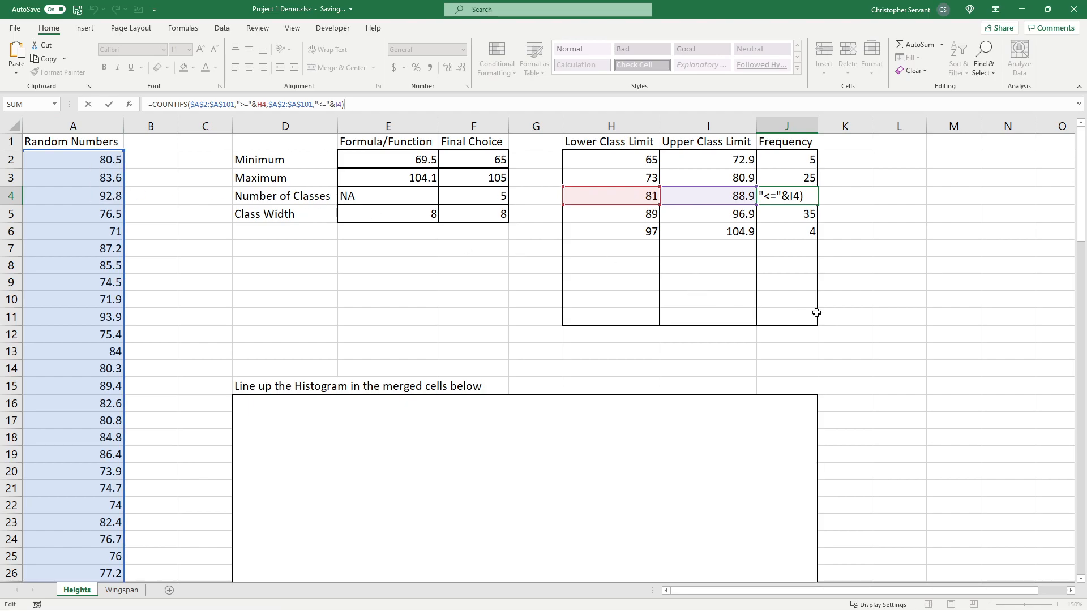
click(863, 319)
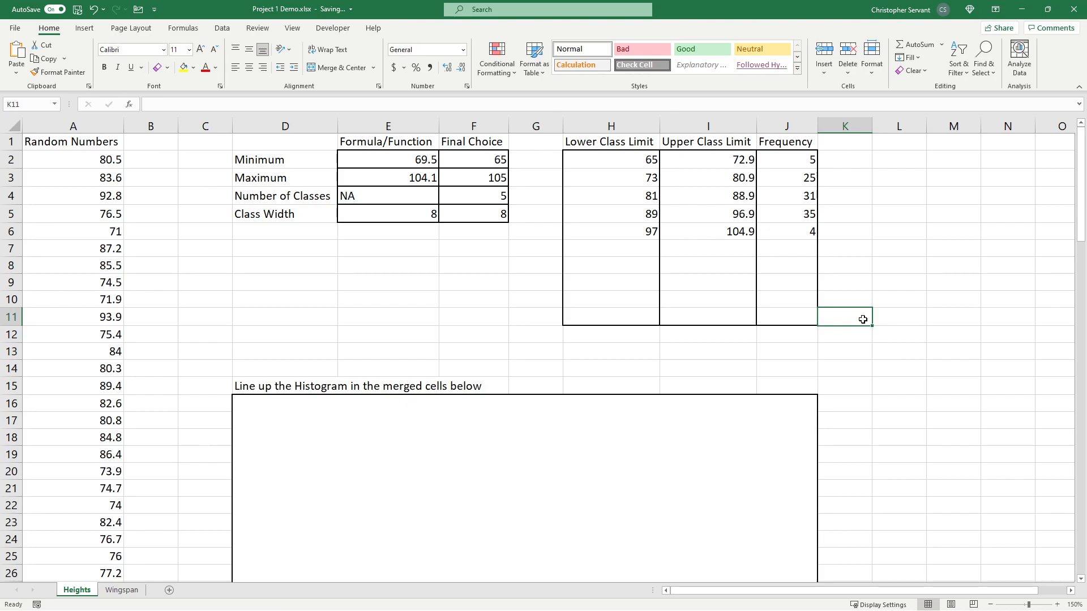
- Insert a Histogram chart from the Random Numbers data in A1:A101
click(94, 163)
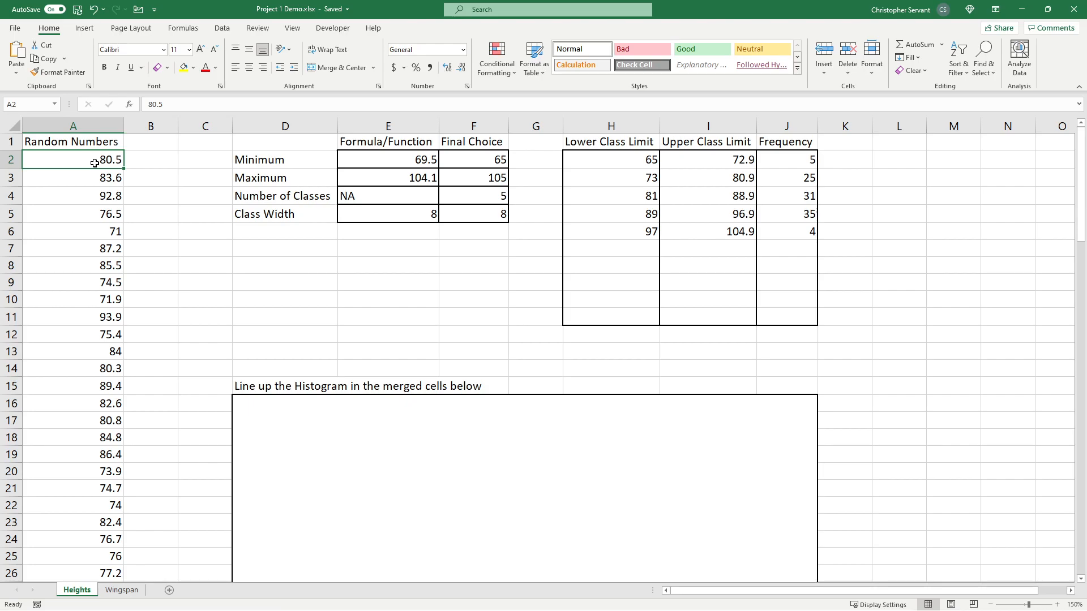
key(ctrl+Down)
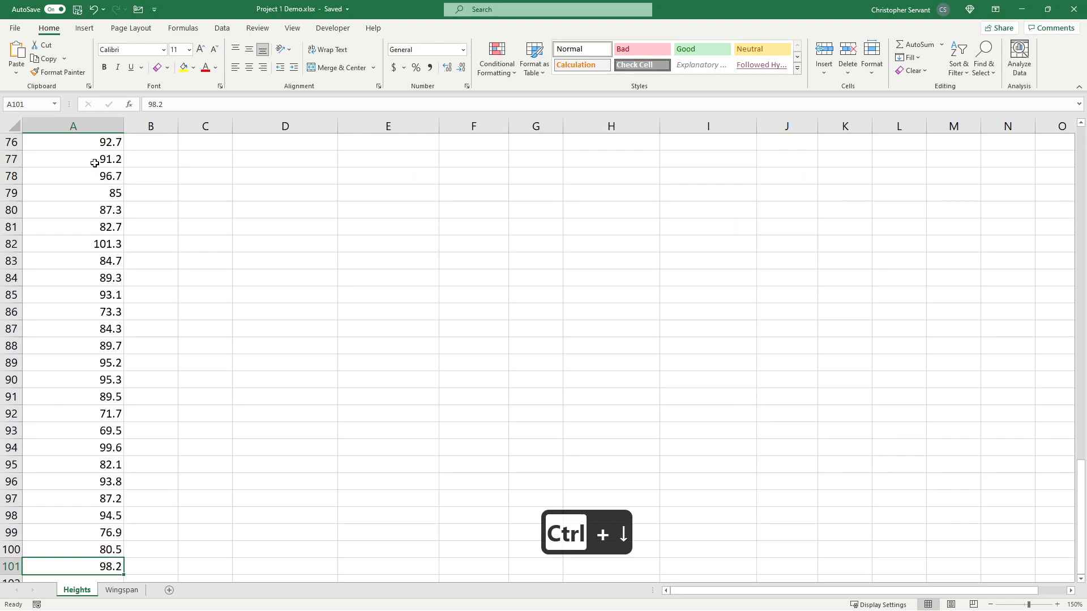
key(ctrl+shift+Up)
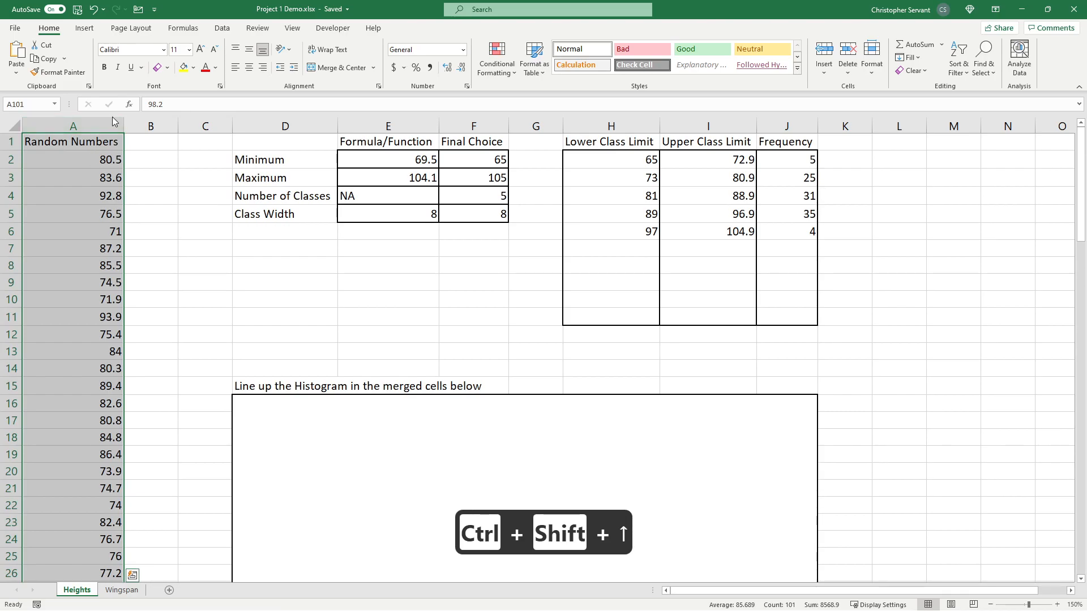
click(86, 29)
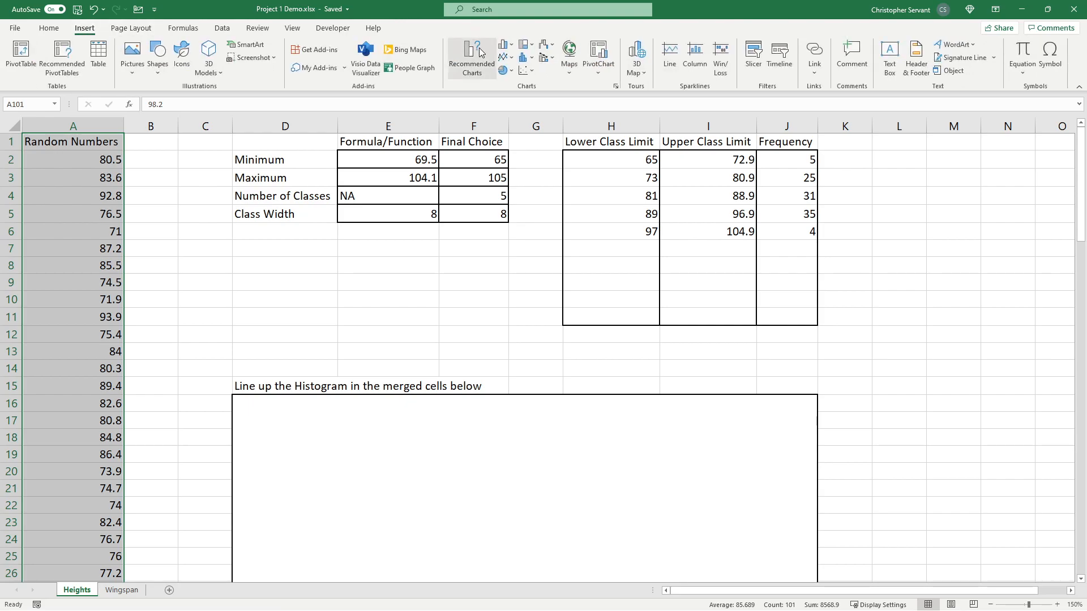
click(616, 87)
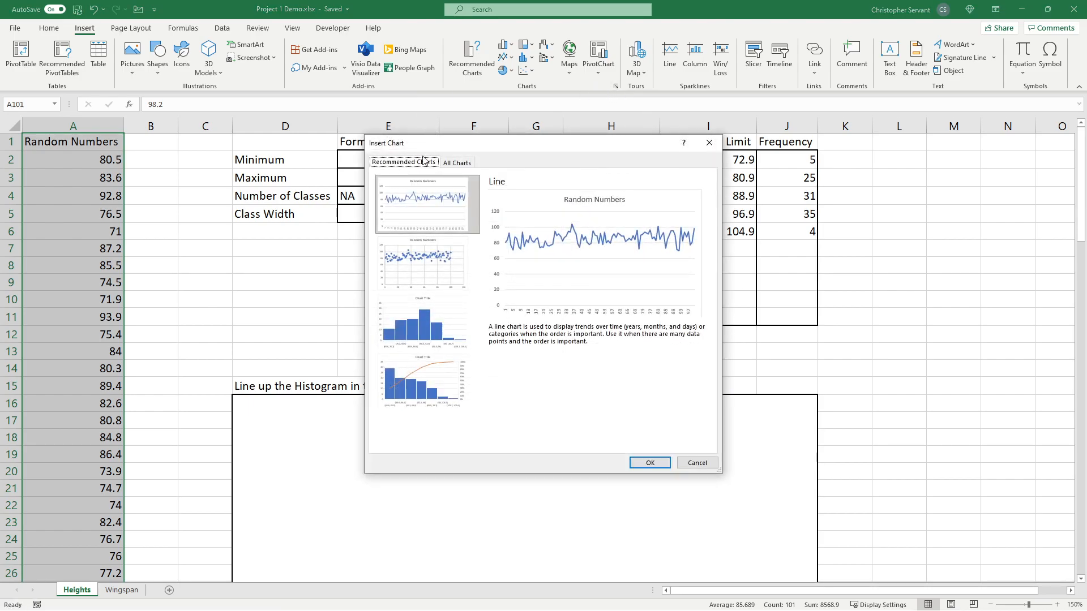
click(444, 318)
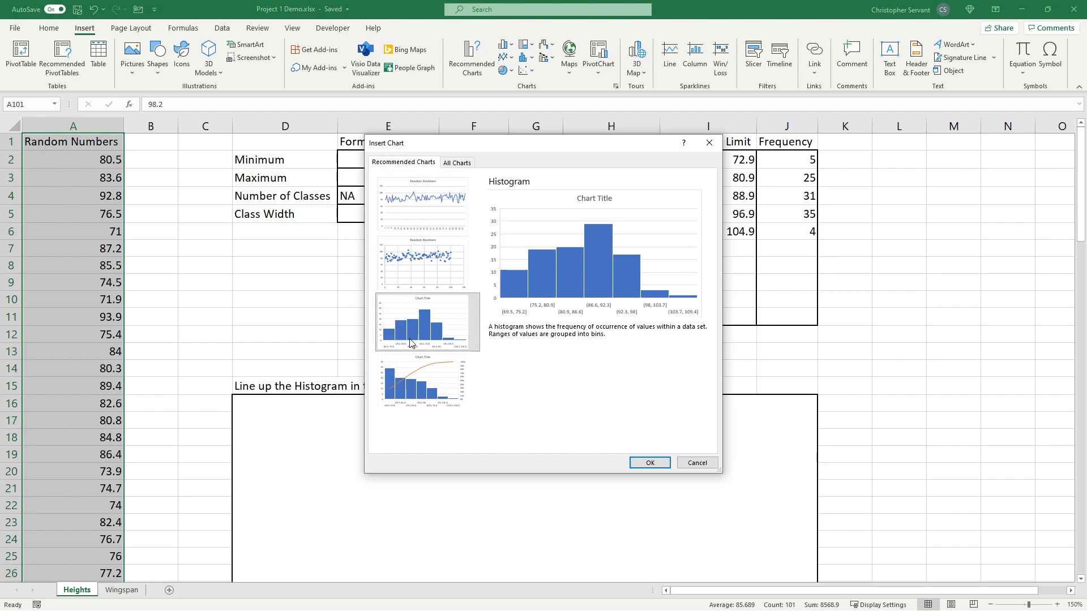
click(454, 163)
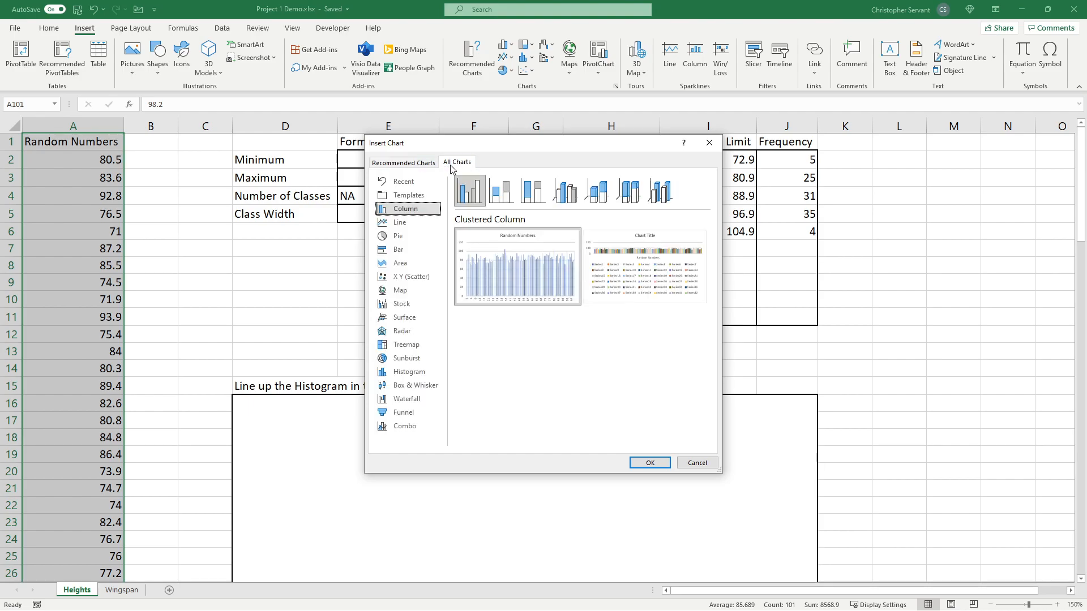
click(397, 372)
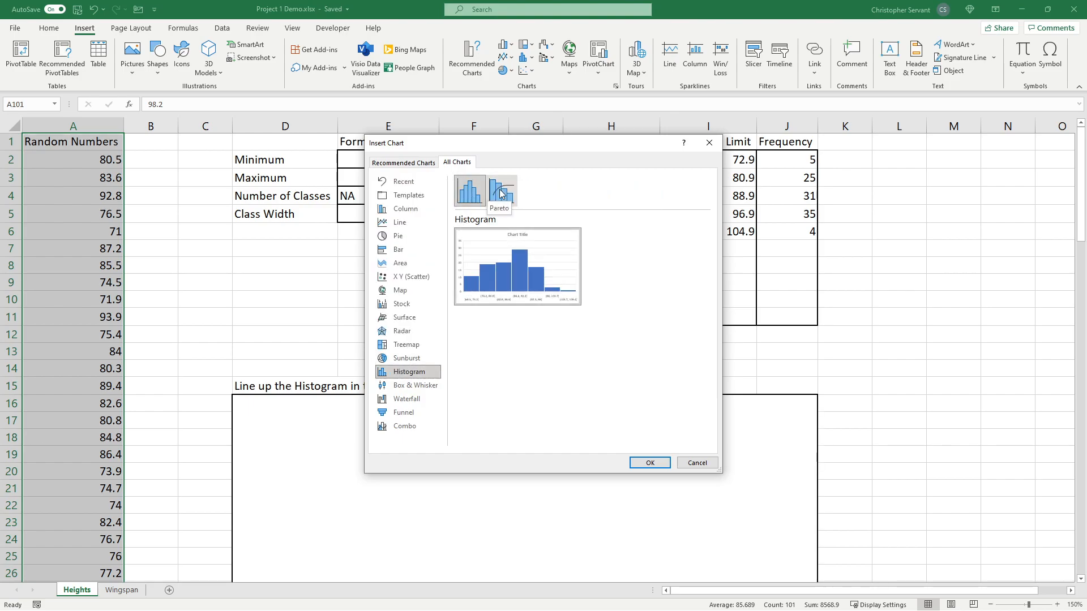
click(649, 463)
- Move the histogram into the merged cells under the row 15 label and resize it to fill the bordered area
scroll(910, 351, down, 2)
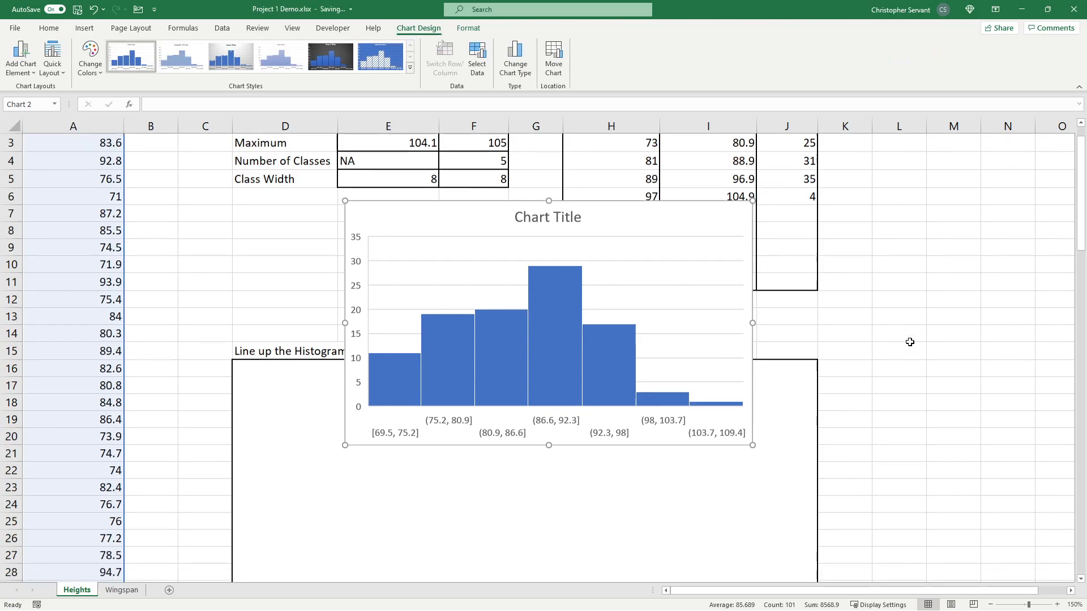
click(695, 213)
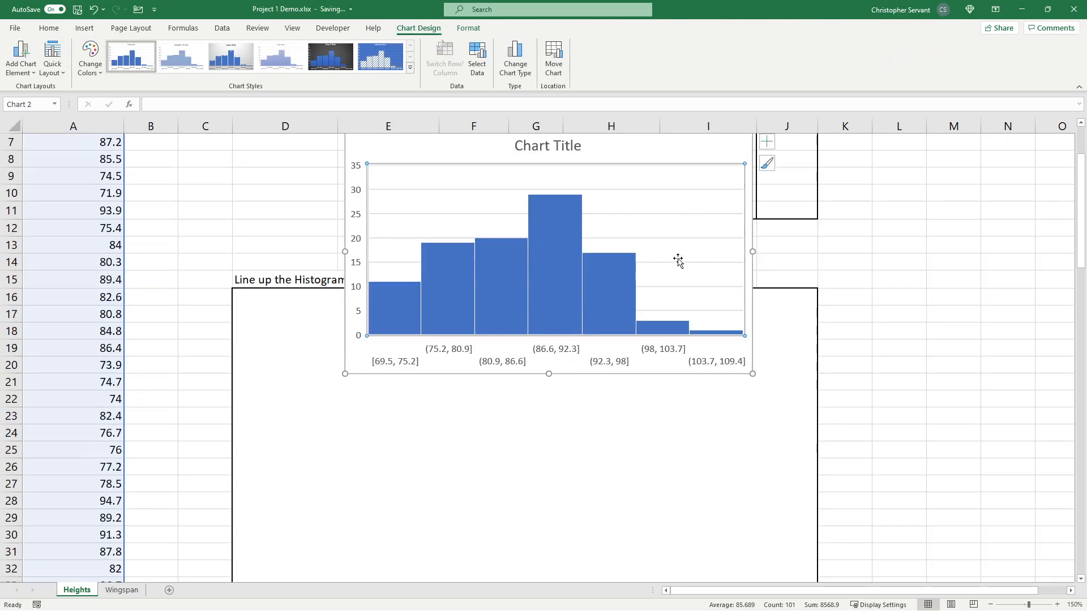
drag(654, 143, 541, 298)
scroll(966, 331, down, 3)
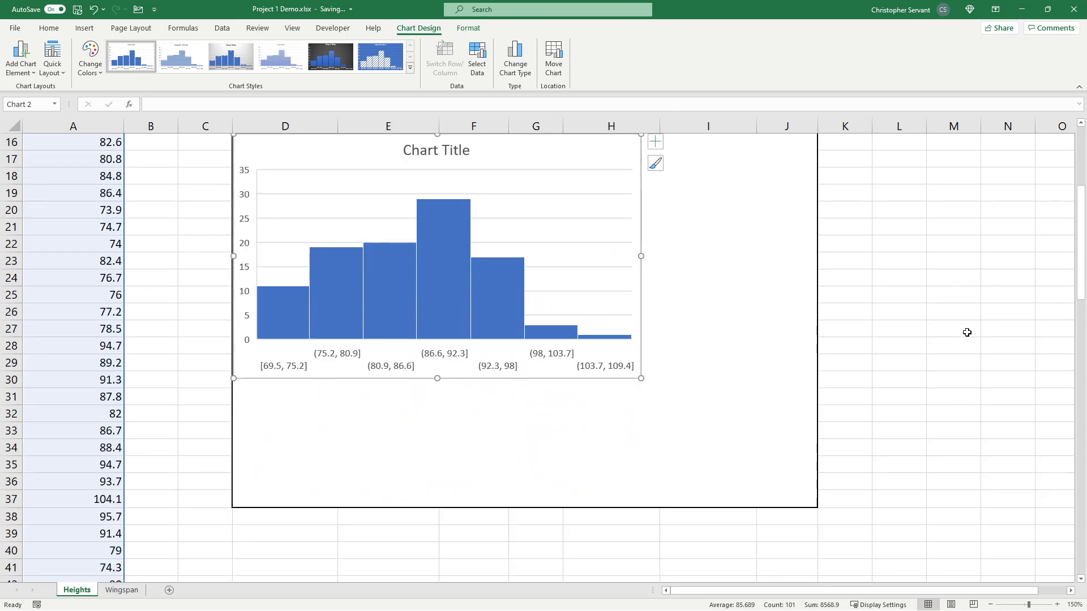
scroll(966, 331, up, 1)
drag(641, 431, 816, 558)
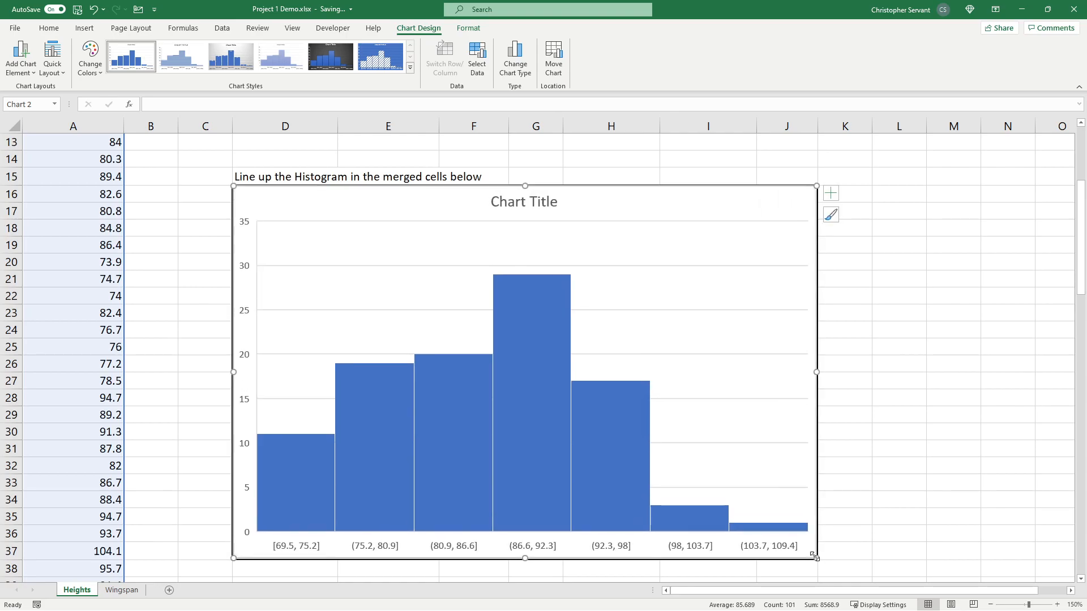
- Replace the histogram's chart title with "Random Numbers" and deselect the chart
click(511, 202)
triple_click(497, 200)
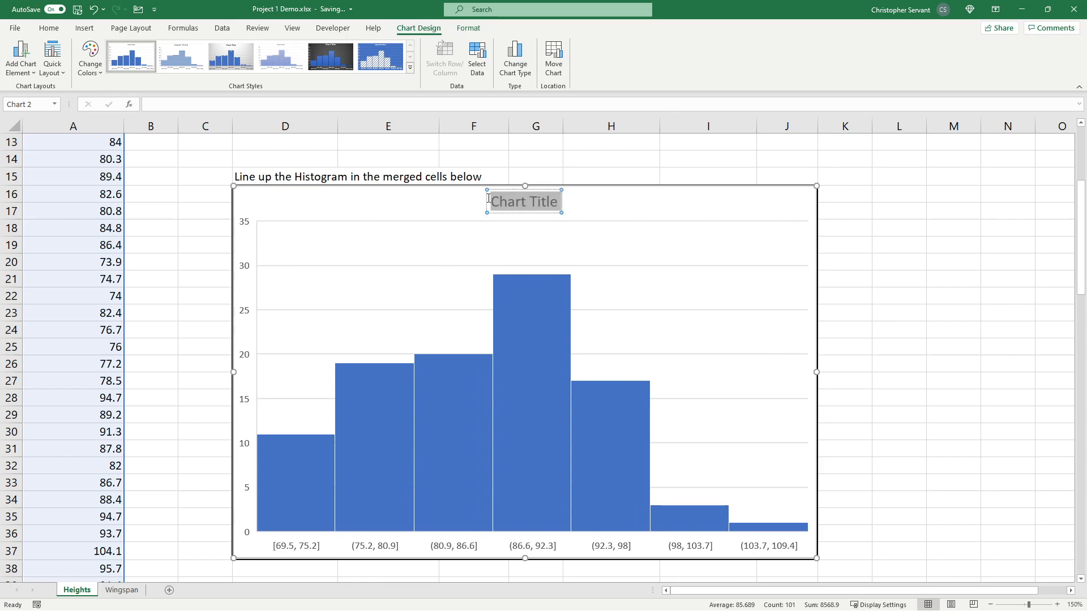
text(Random N)
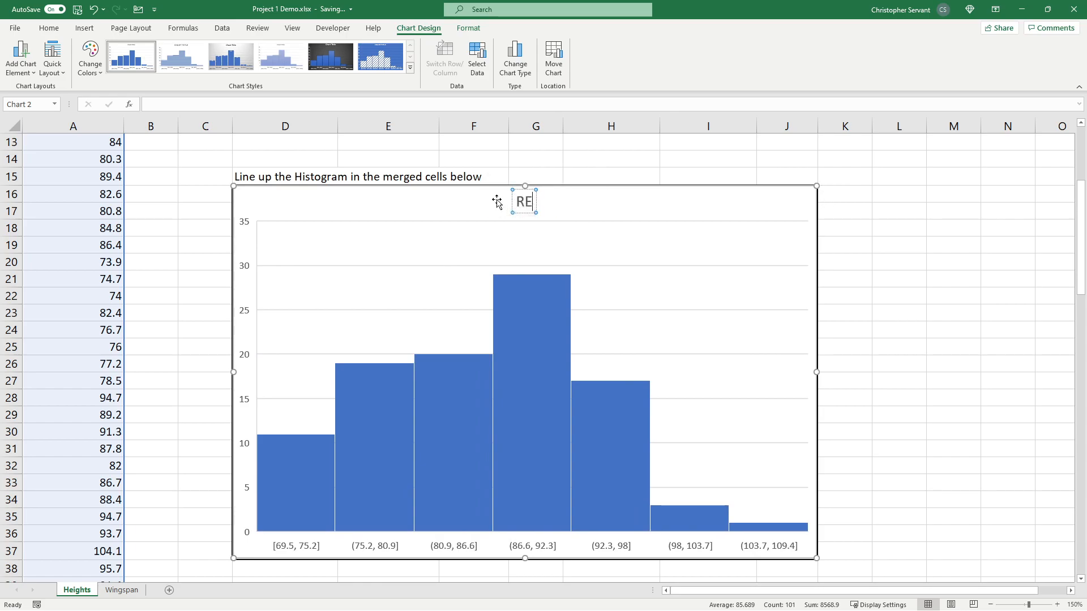
text(umbers)
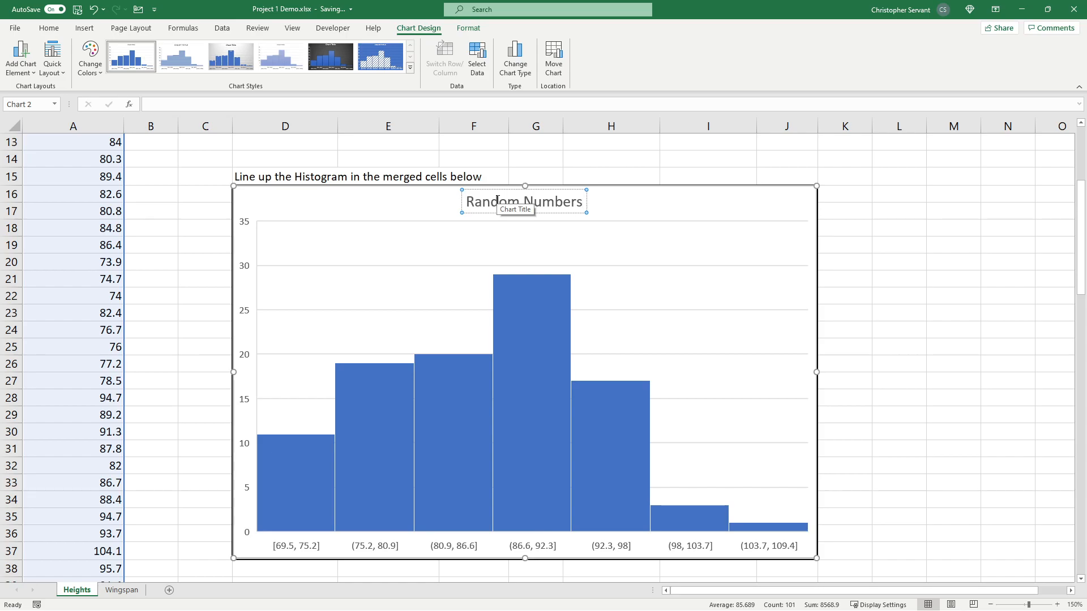
click(940, 277)
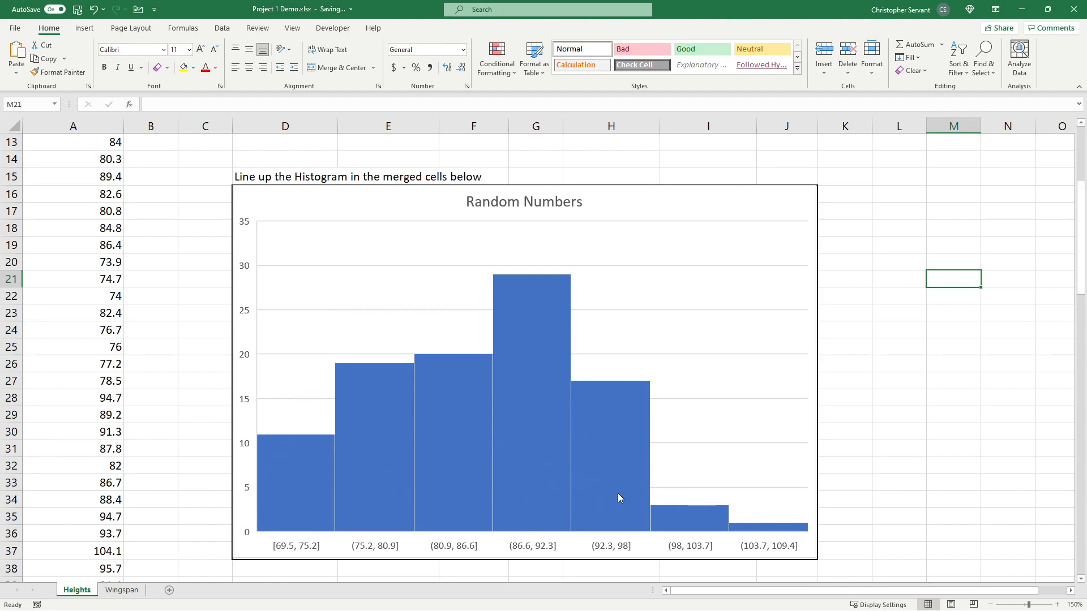
- Format the histogram's horizontal axis to use a bin width of 8, matching the chosen class width
mouse_move(777, 532)
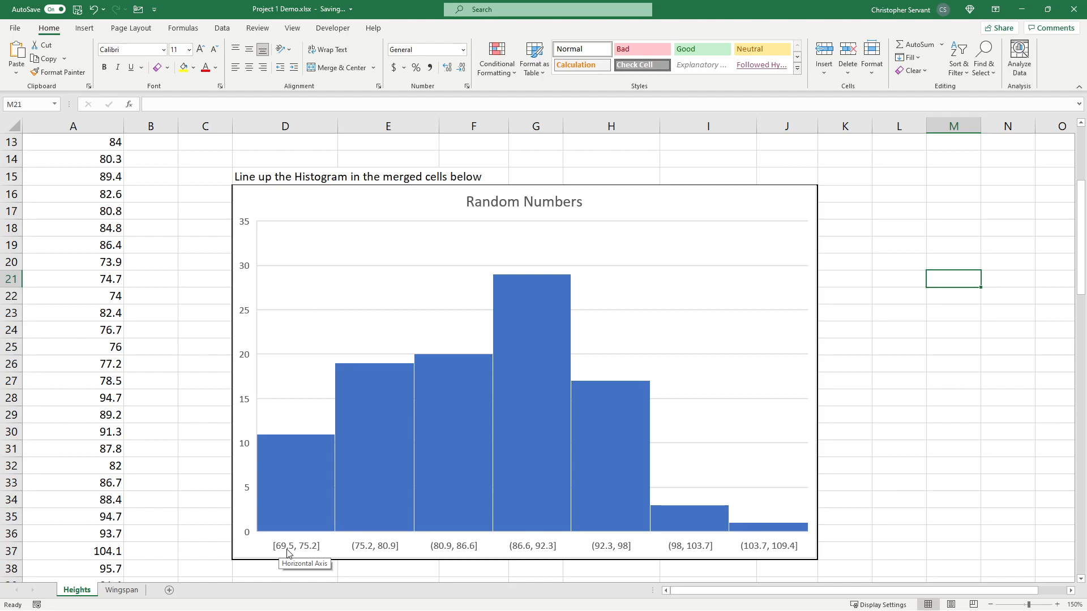
scroll(287, 552, up, 1)
scroll(286, 549, down, 2)
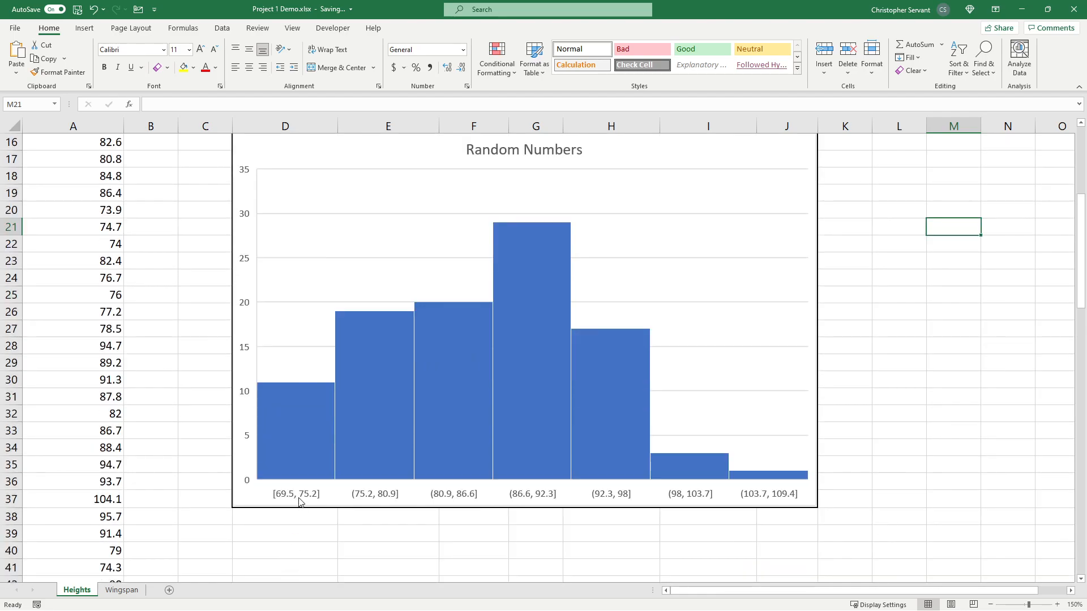
click(367, 498)
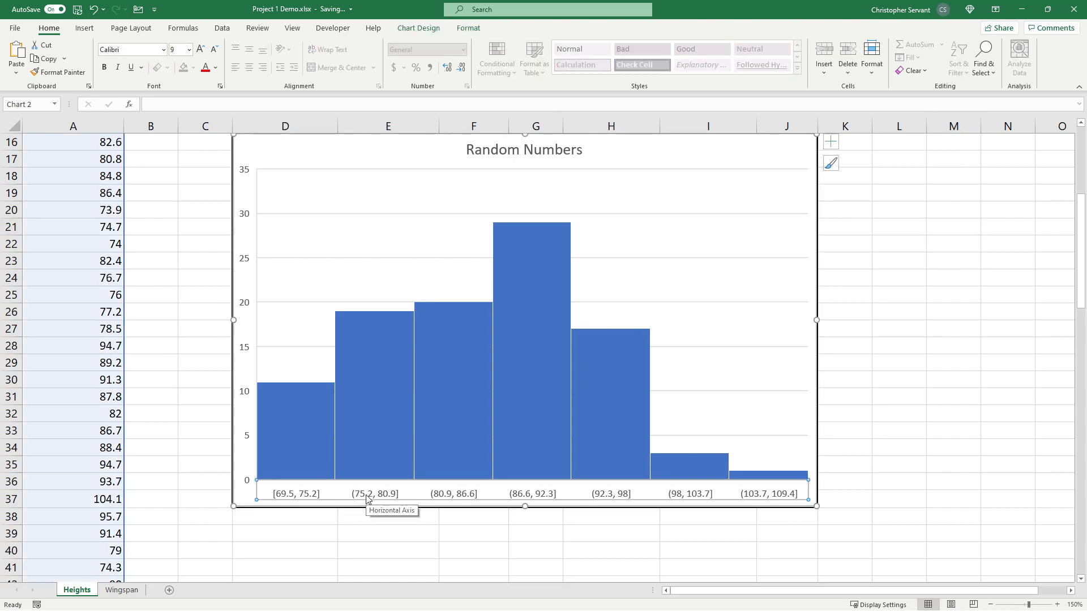
double_click(367, 498)
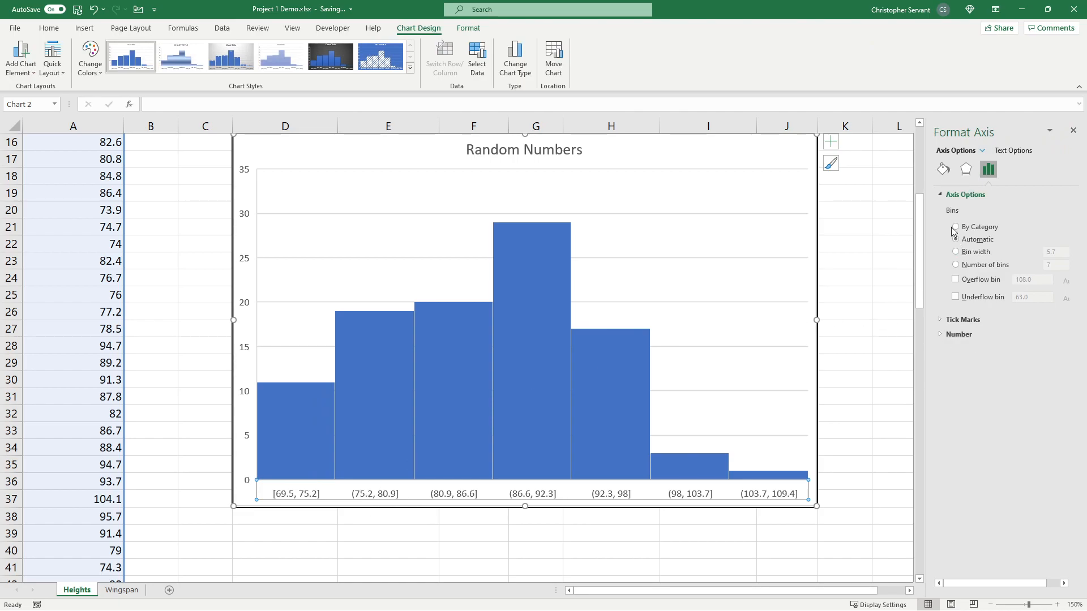
click(968, 253)
scroll(829, 318, up, 3)
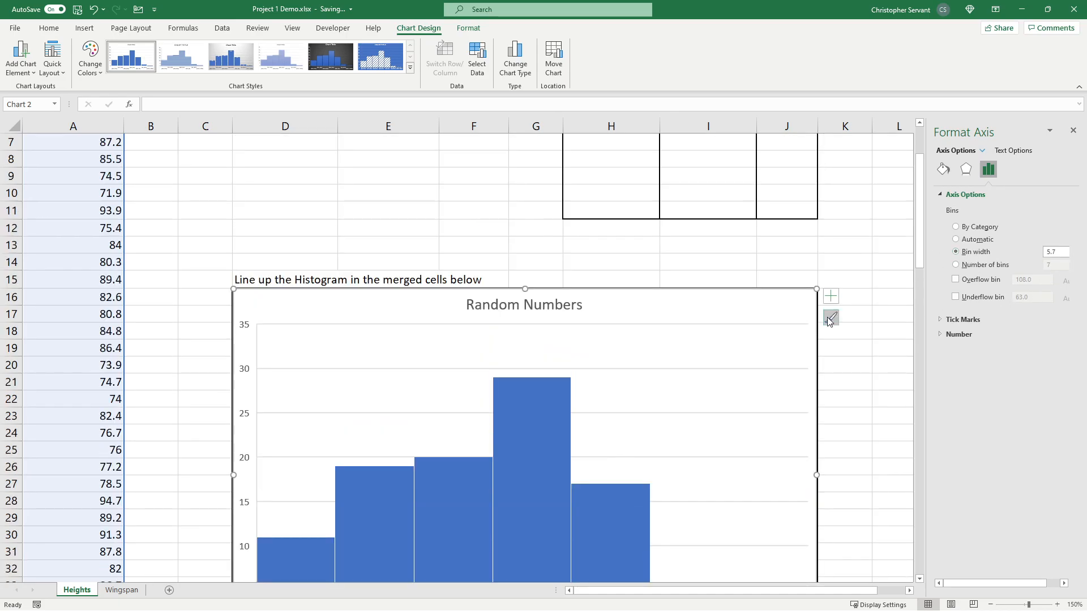
scroll(711, 311, up, 2)
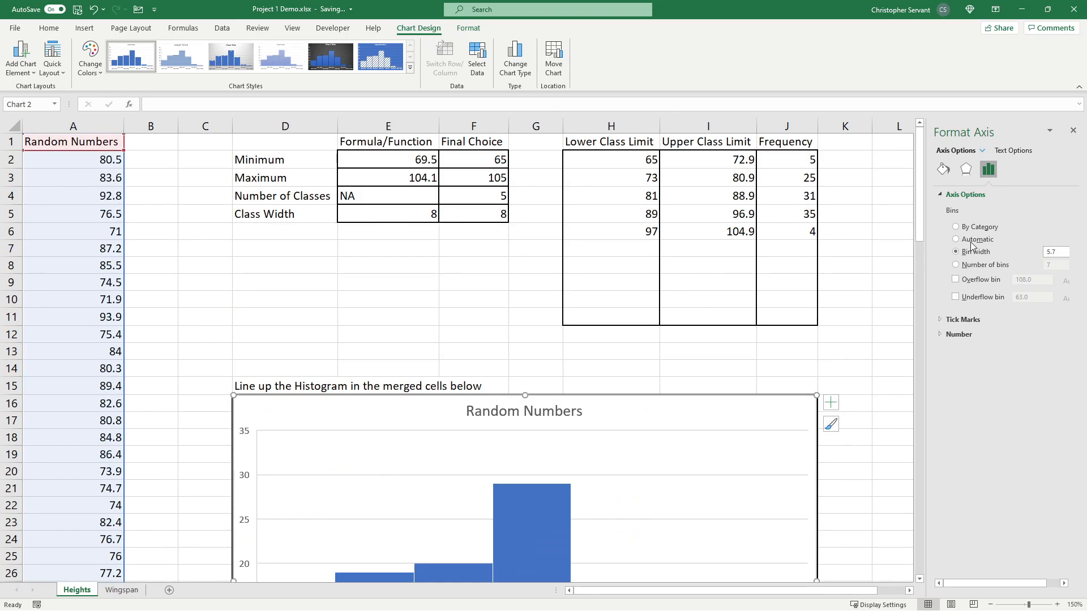
double_click(1054, 251)
text(8)
- Enable the overflow and underflow bins on the horizontal axis, setting overflow to 96.9 and underflow to 72.9
click(956, 280)
click(956, 298)
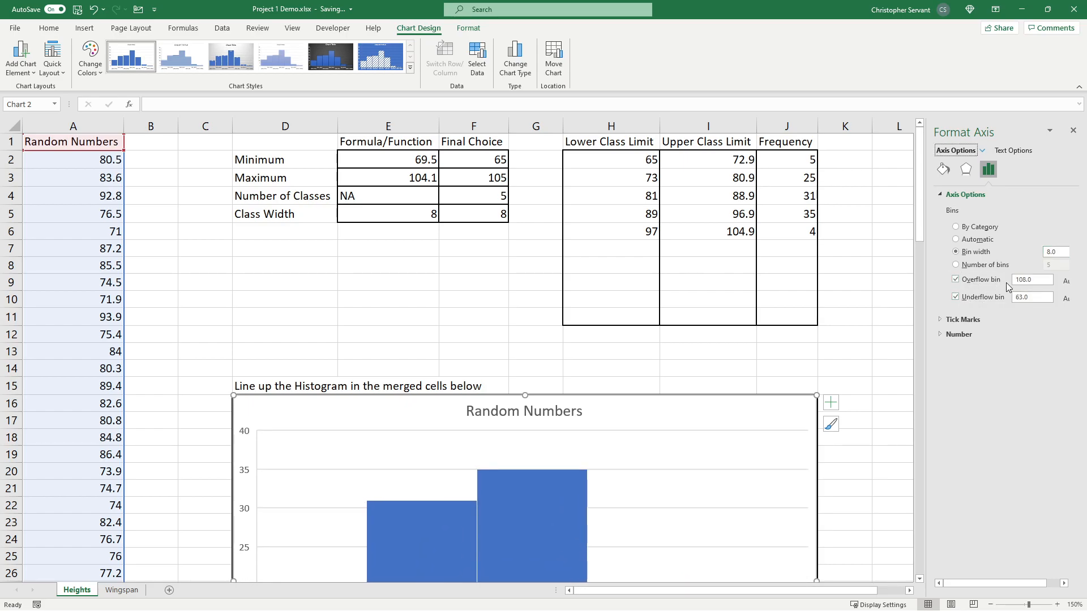
drag(1039, 282, 1016, 286)
text(96.9)
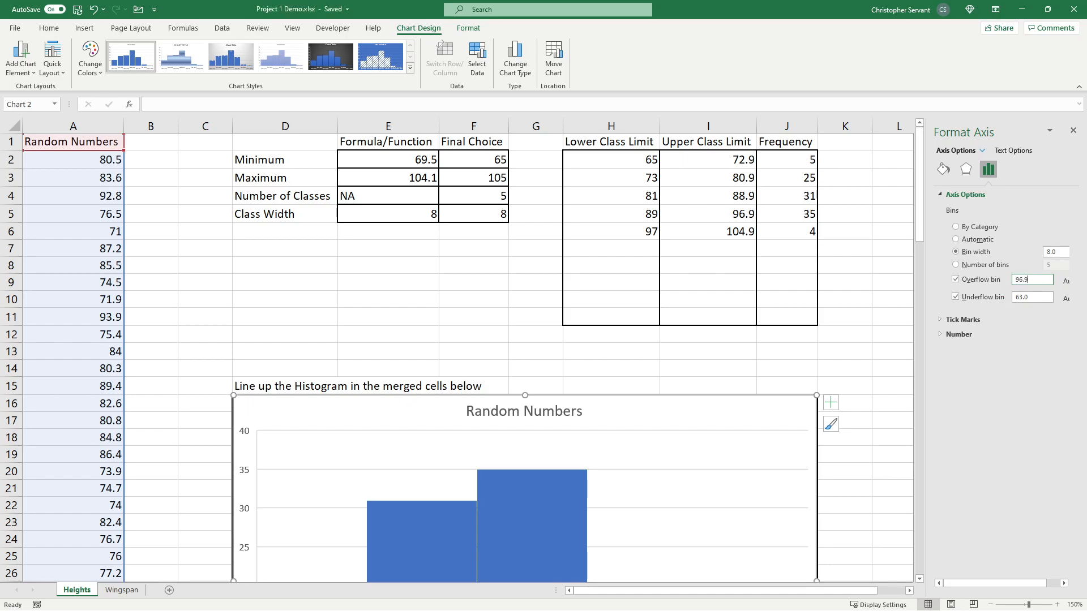
key(Tab)
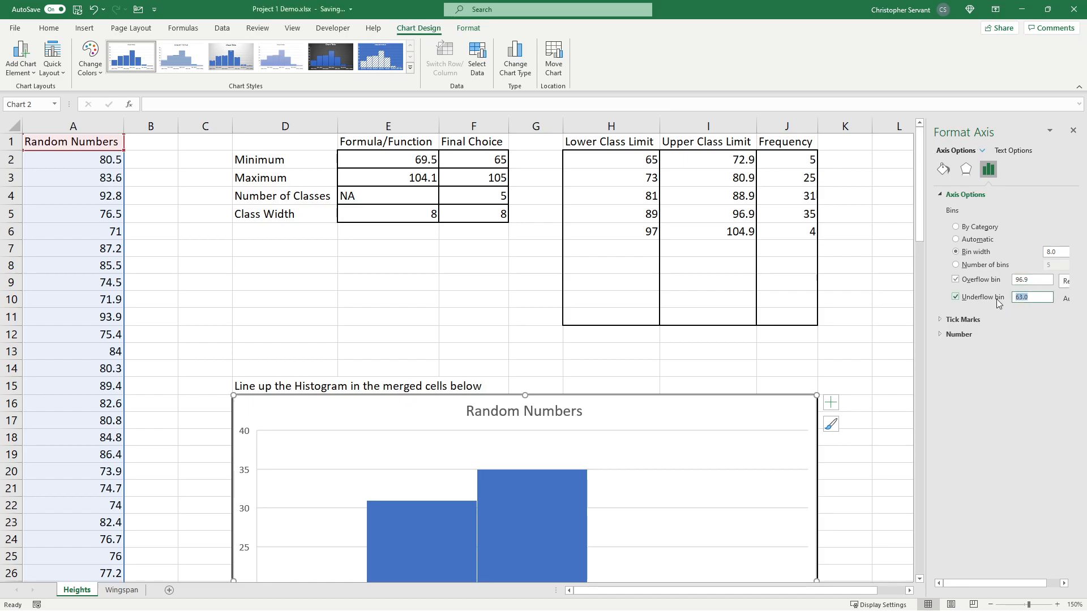
text(72)
key(BackSpace)
key(Tab)
- Compare the histogram's bar heights and bin labels with the class limits and frequencies in the table
scroll(854, 295, down, 3)
scroll(855, 295, down, 1)
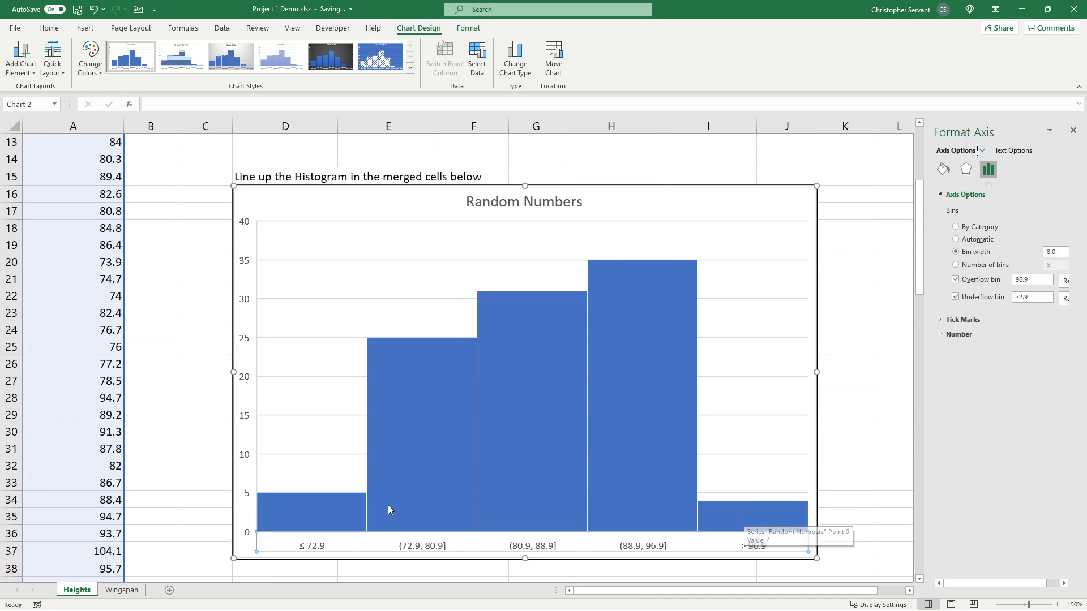
mouse_move(321, 507)
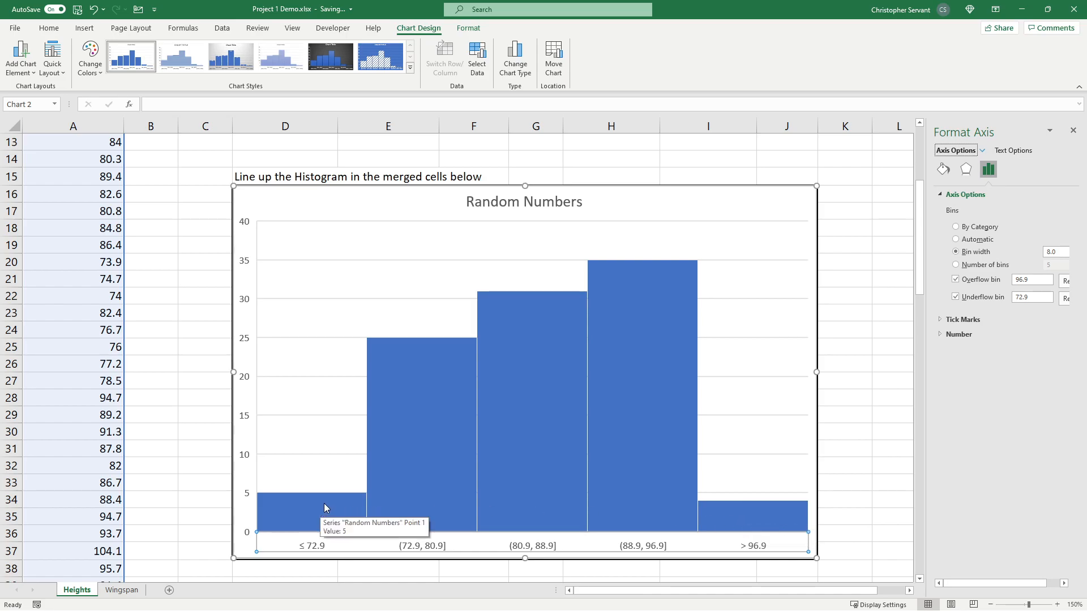
scroll(324, 508, up, 4)
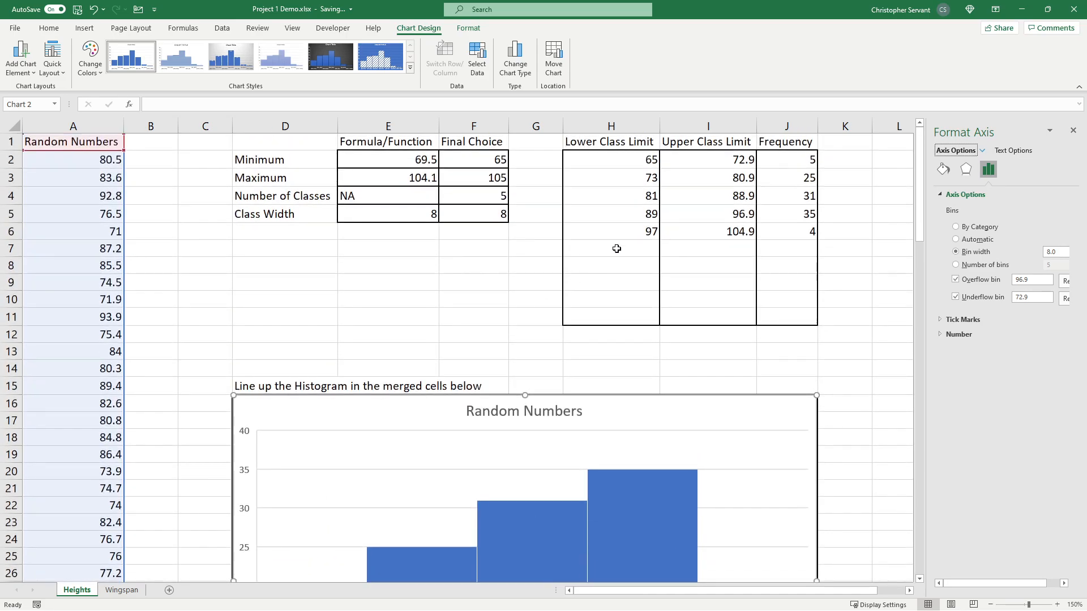
scroll(589, 291, down, 2)
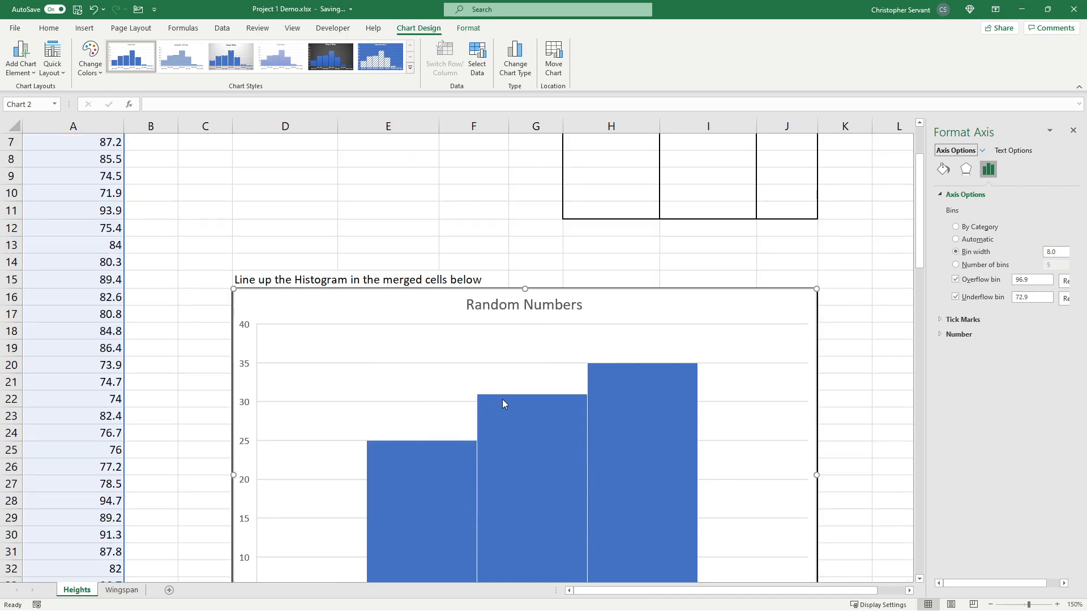
scroll(609, 391, up, 2)
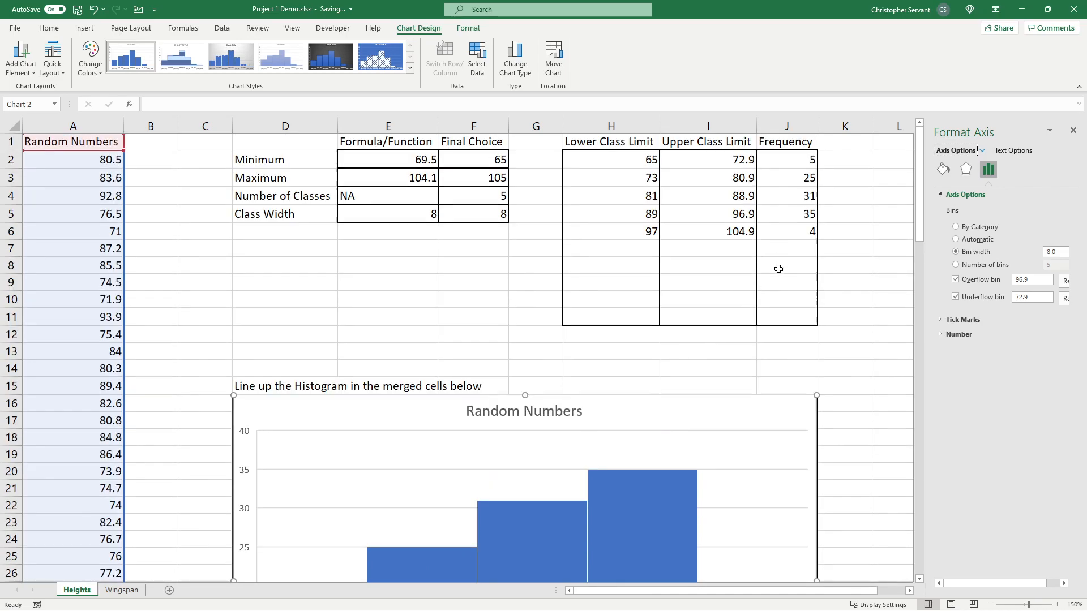
scroll(756, 403, down, 4)
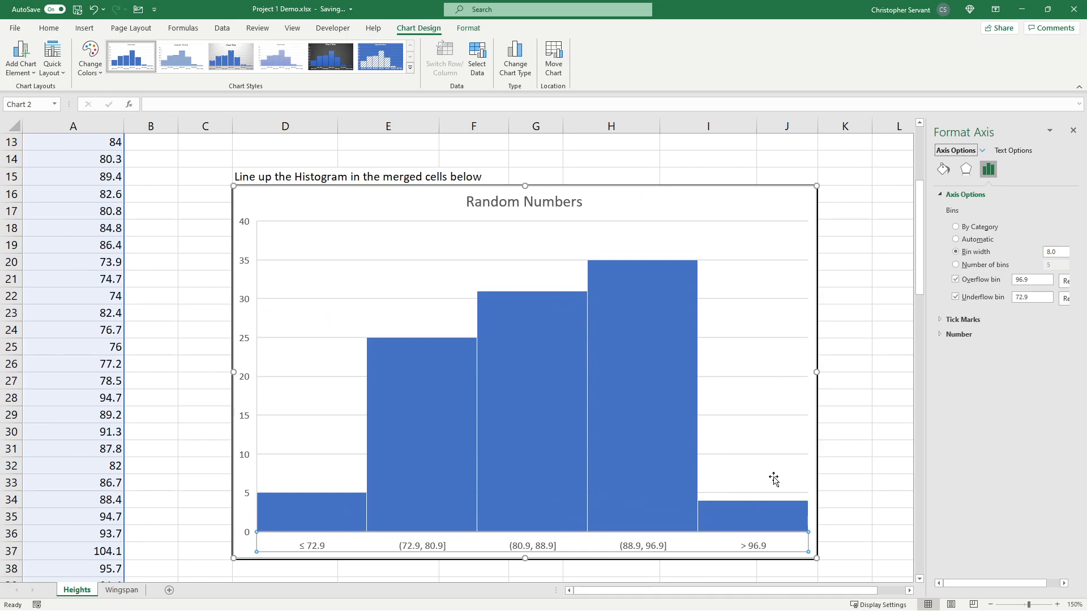